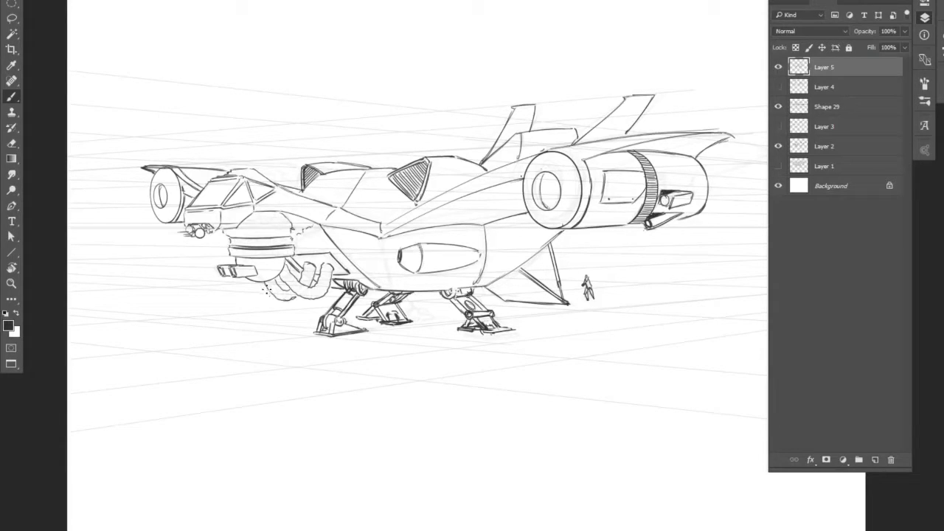
- Draw closely spaced ribs along the curved hoses beneath the ship's front turret
{"action": "left_click", "coordinate": [923, 15]}
{"action": "left_click", "coordinate": [927, 3]}
{"action": "key", "text": "ctrl+plus"}
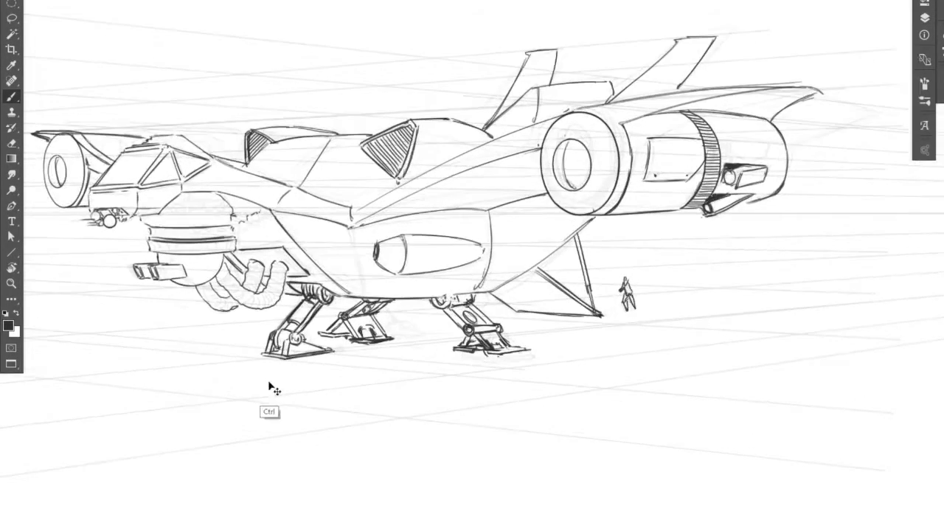
{"action": "left_click_drag", "start_coordinate": [167, 249], "coordinate": [356, 185]}
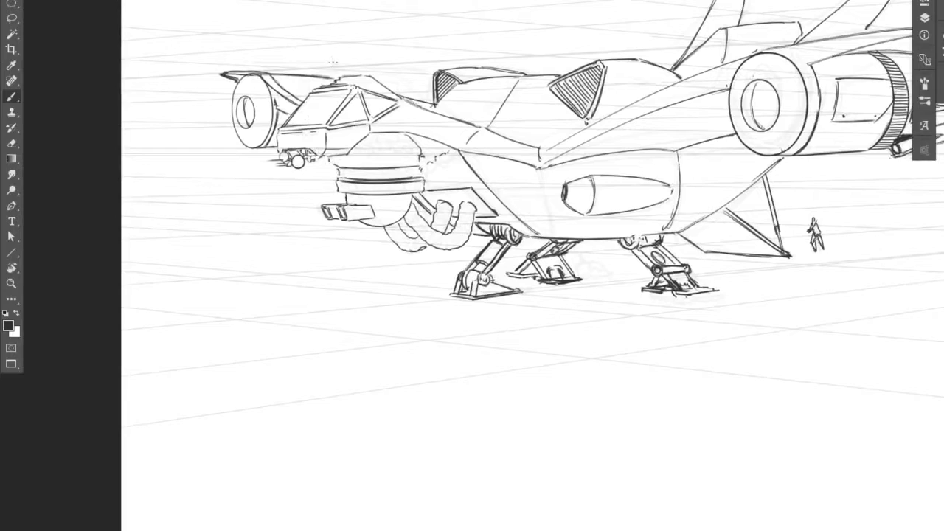
{"action": "mouse_move", "coordinate": [444, 239]}
{"action": "left_mouse_down"}
{"action": "mouse_move", "coordinate": [470, 221]}
{"action": "mouse_move", "coordinate": [468, 210]}
{"action": "mouse_move", "coordinate": [438, 240]}
{"action": "mouse_move", "coordinate": [406, 208]}
{"action": "mouse_move", "coordinate": [438, 225]}
{"action": "mouse_move", "coordinate": [452, 205]}
{"action": "mouse_move", "coordinate": [404, 241]}
{"action": "mouse_move", "coordinate": [388, 219]}
{"action": "left_mouse_up"}
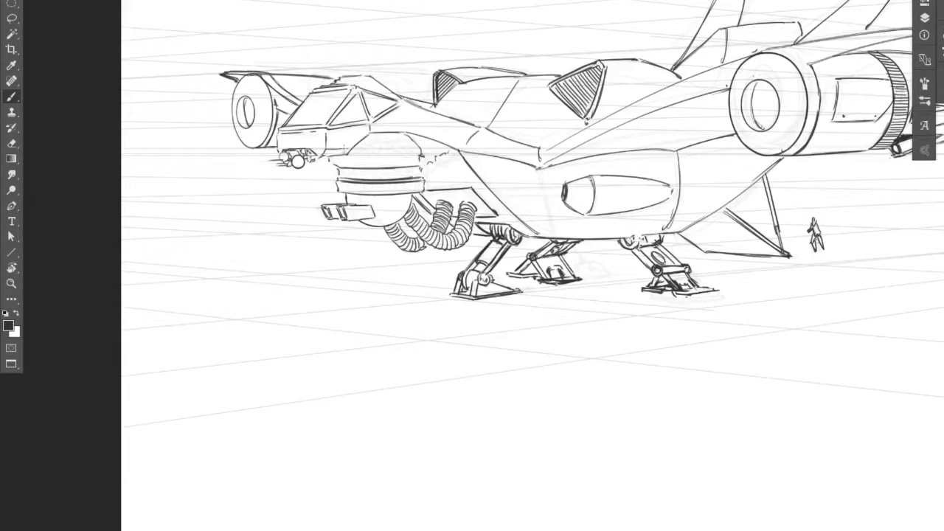
- Sketch small cylinders and fittings at the top of the turret dome and along its outer rim
{"action": "left_click", "coordinate": [347, 207], "text": "ctrl"}
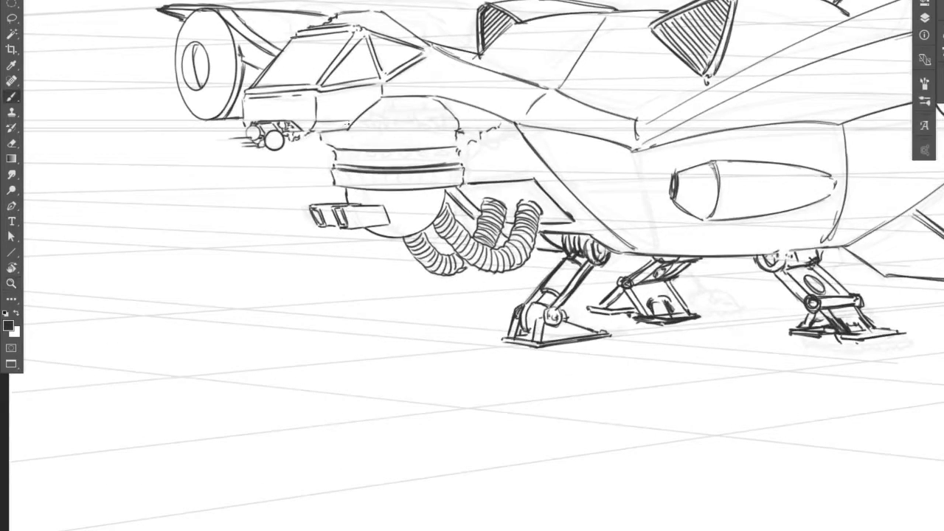
{"action": "mouse_move", "coordinate": [384, 98]}
{"action": "left_mouse_down"}
{"action": "mouse_move", "coordinate": [388, 55]}
{"action": "mouse_move", "coordinate": [389, 112]}
{"action": "mouse_move", "coordinate": [417, 101]}
{"action": "left_mouse_up"}
{"action": "left_click_drag", "start_coordinate": [323, 138], "coordinate": [353, 147]}
{"action": "left_click_drag", "start_coordinate": [378, 106], "coordinate": [444, 111]}
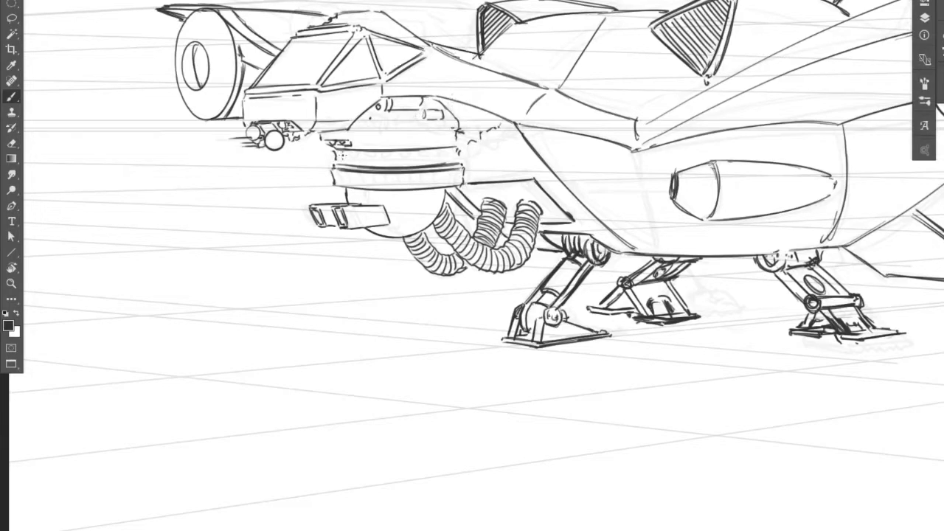
- Draw a row of small round holes around the turret's upper band
{"action": "left_click_drag", "start_coordinate": [343, 154], "coordinate": [377, 155]}
{"action": "left_click_drag", "start_coordinate": [387, 156], "coordinate": [423, 158]}
{"action": "left_click_drag", "start_coordinate": [435, 156], "coordinate": [446, 157]}
{"action": "left_click_drag", "start_coordinate": [456, 157], "coordinate": [456, 163]}
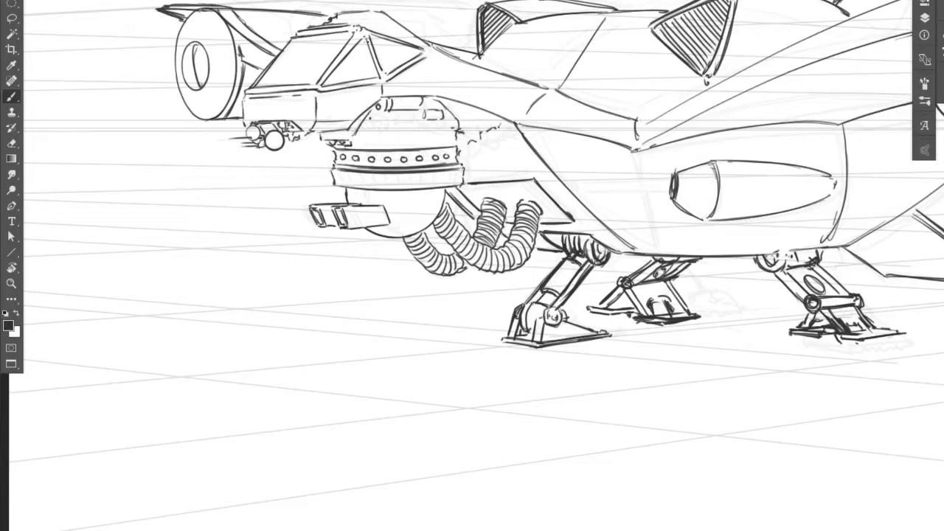
- Sketch pipes, brackets and other machinery inside the upper part of the turret dome
{"action": "mouse_move", "coordinate": [374, 117]}
{"action": "left_mouse_down"}
{"action": "mouse_move", "coordinate": [367, 125]}
{"action": "mouse_move", "coordinate": [388, 117]}
{"action": "left_mouse_up"}
{"action": "mouse_move", "coordinate": [383, 107]}
{"action": "left_mouse_down"}
{"action": "mouse_move", "coordinate": [388, 125]}
{"action": "mouse_move", "coordinate": [413, 122]}
{"action": "mouse_move", "coordinate": [441, 135]}
{"action": "left_mouse_up"}
{"action": "mouse_move", "coordinate": [429, 98]}
{"action": "left_mouse_down"}
{"action": "mouse_move", "coordinate": [435, 109]}
{"action": "mouse_move", "coordinate": [413, 128]}
{"action": "mouse_move", "coordinate": [391, 107]}
{"action": "left_mouse_up"}
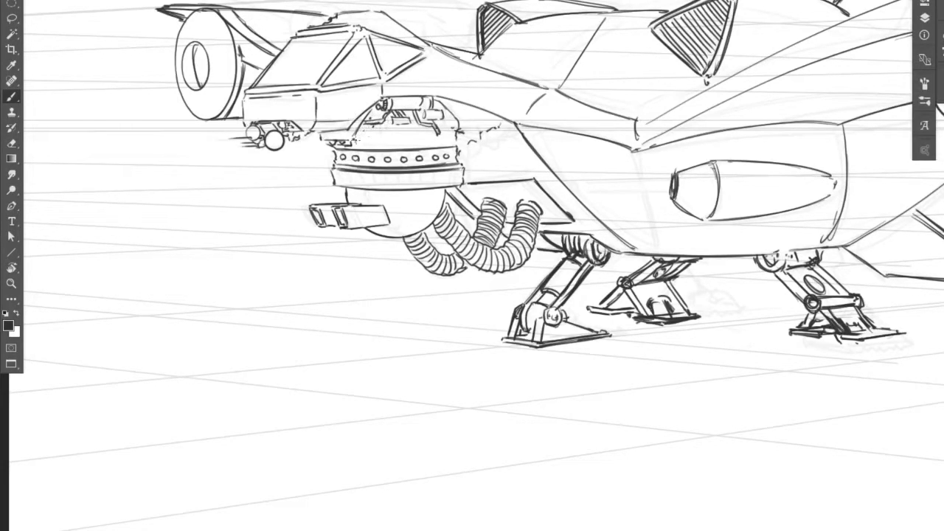
{"action": "mouse_move", "coordinate": [365, 129]}
{"action": "left_mouse_down"}
{"action": "mouse_move", "coordinate": [360, 138]}
{"action": "mouse_move", "coordinate": [370, 138]}
{"action": "left_mouse_up"}
{"action": "mouse_move", "coordinate": [366, 127]}
{"action": "left_mouse_down"}
{"action": "mouse_move", "coordinate": [369, 137]}
{"action": "mouse_move", "coordinate": [393, 137]}
{"action": "mouse_move", "coordinate": [384, 126]}
{"action": "left_mouse_up"}
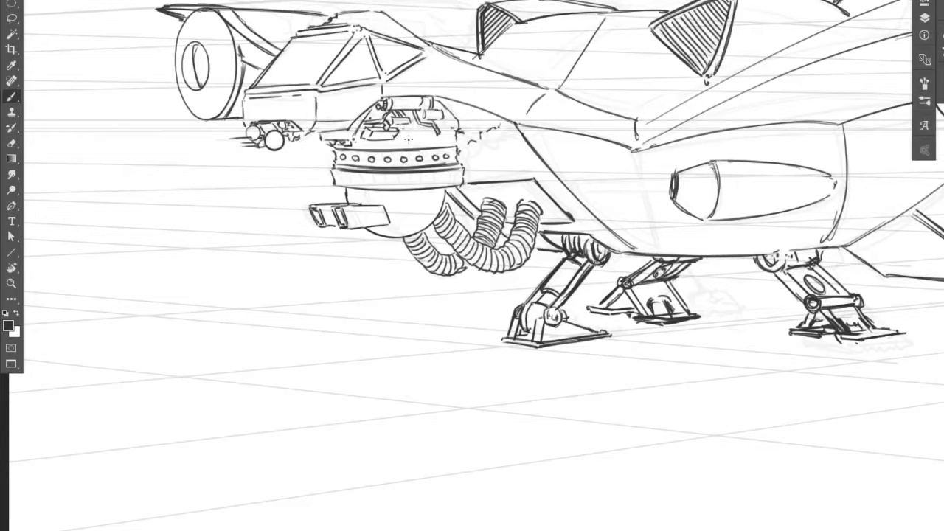
- Fill the rest of the turret dome with round ports and dense mechanical detail down to the band
{"action": "left_click_drag", "start_coordinate": [404, 128], "coordinate": [403, 129]}
{"action": "mouse_move", "coordinate": [413, 128]}
{"action": "left_mouse_down"}
{"action": "mouse_move", "coordinate": [442, 127]}
{"action": "mouse_move", "coordinate": [445, 142]}
{"action": "mouse_move", "coordinate": [454, 131]}
{"action": "left_mouse_up"}
{"action": "left_click_drag", "start_coordinate": [292, 93], "coordinate": [299, 96]}
{"action": "left_click_drag", "start_coordinate": [371, 107], "coordinate": [375, 122]}
{"action": "left_click_drag", "start_coordinate": [427, 136], "coordinate": [444, 140]}
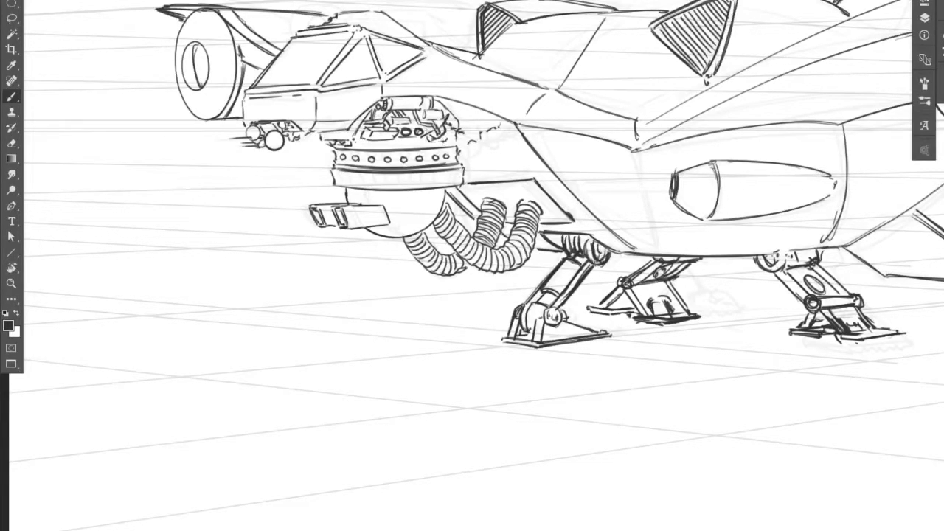
{"action": "mouse_move", "coordinate": [364, 140]}
{"action": "left_mouse_down"}
{"action": "mouse_move", "coordinate": [359, 147]}
{"action": "mouse_move", "coordinate": [365, 140]}
{"action": "left_mouse_up"}
{"action": "mouse_move", "coordinate": [399, 138]}
{"action": "left_mouse_down"}
{"action": "mouse_move", "coordinate": [388, 146]}
{"action": "mouse_move", "coordinate": [455, 145]}
{"action": "left_mouse_up"}
{"action": "left_click_drag", "start_coordinate": [360, 140], "coordinate": [365, 149]}
- Add panel lines to the turret's lower hemisphere and a small slot on the side of the ship's nose
{"action": "mouse_move", "coordinate": [407, 196]}
{"action": "left_mouse_down"}
{"action": "mouse_move", "coordinate": [404, 223]}
{"action": "mouse_move", "coordinate": [424, 223]}
{"action": "left_mouse_up"}
{"action": "left_click_drag", "start_coordinate": [439, 190], "coordinate": [427, 223]}
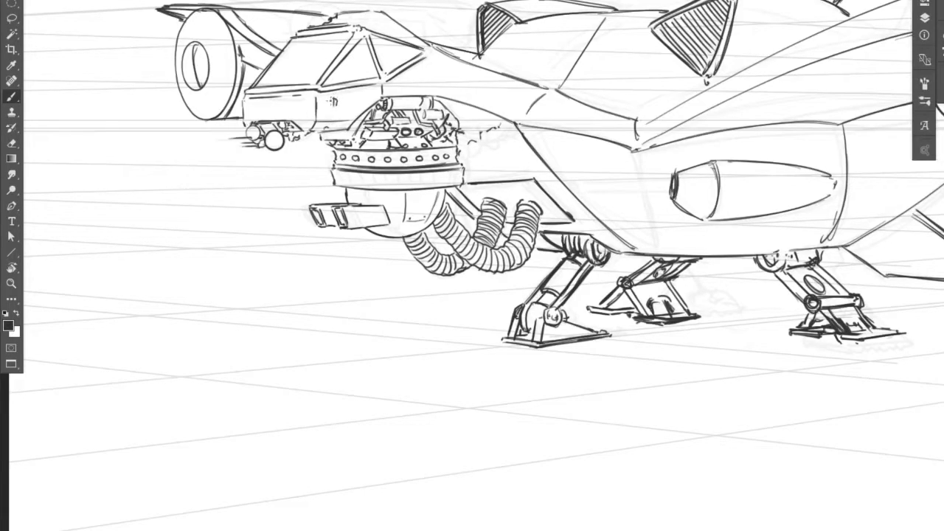
{"action": "left_click_drag", "start_coordinate": [336, 101], "coordinate": [352, 98]}
{"action": "left_click_drag", "start_coordinate": [631, 143], "coordinate": [637, 149]}
- Draw radial blades around the far engine's intake and hatch the inside of its central opening
{"action": "left_click_drag", "start_coordinate": [184, 48], "coordinate": [194, 52]}
{"action": "mouse_move", "coordinate": [184, 84]}
{"action": "left_mouse_down"}
{"action": "mouse_move", "coordinate": [197, 86]}
{"action": "mouse_move", "coordinate": [189, 55]}
{"action": "mouse_move", "coordinate": [236, 68]}
{"action": "mouse_move", "coordinate": [202, 36]}
{"action": "left_mouse_up"}
{"action": "left_click_drag", "start_coordinate": [196, 22], "coordinate": [193, 35]}
{"action": "mouse_move", "coordinate": [221, 82]}
{"action": "left_mouse_down"}
{"action": "mouse_move", "coordinate": [232, 88]}
{"action": "mouse_move", "coordinate": [203, 94]}
{"action": "mouse_move", "coordinate": [222, 110]}
{"action": "mouse_move", "coordinate": [199, 118]}
{"action": "mouse_move", "coordinate": [178, 83]}
{"action": "mouse_move", "coordinate": [175, 33]}
{"action": "left_mouse_up"}
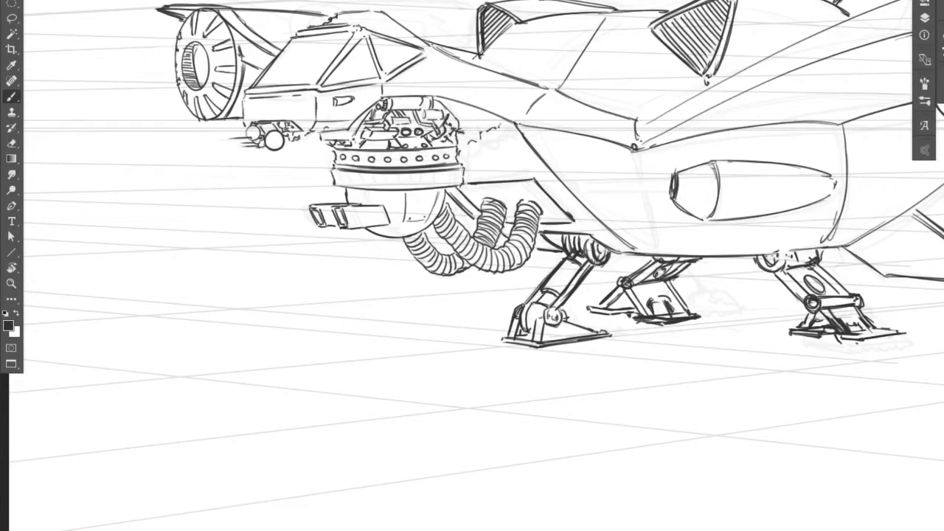
- Shade the gap behind the far engine and darken the nose underside and the turret dome's outline
{"action": "mouse_move", "coordinate": [251, 63]}
{"action": "left_mouse_down"}
{"action": "mouse_move", "coordinate": [250, 88]}
{"action": "mouse_move", "coordinate": [238, 71]}
{"action": "left_mouse_up"}
{"action": "left_click_drag", "start_coordinate": [244, 60], "coordinate": [232, 76]}
{"action": "left_click_drag", "start_coordinate": [308, 132], "coordinate": [325, 133]}
{"action": "left_click_drag", "start_coordinate": [219, 118], "coordinate": [292, 137]}
{"action": "mouse_move", "coordinate": [300, 134]}
{"action": "left_mouse_down"}
{"action": "mouse_move", "coordinate": [285, 140]}
{"action": "mouse_move", "coordinate": [270, 128]}
{"action": "left_mouse_up"}
{"action": "mouse_move", "coordinate": [277, 120]}
{"action": "left_mouse_down"}
{"action": "mouse_move", "coordinate": [272, 130]}
{"action": "mouse_move", "coordinate": [292, 121]}
{"action": "left_mouse_up"}
{"action": "left_click_drag", "start_coordinate": [286, 121], "coordinate": [299, 129]}
{"action": "mouse_move", "coordinate": [373, 110]}
{"action": "left_mouse_down"}
{"action": "mouse_move", "coordinate": [357, 129]}
{"action": "mouse_move", "coordinate": [332, 133]}
{"action": "mouse_move", "coordinate": [350, 146]}
{"action": "left_mouse_up"}
{"action": "mouse_move", "coordinate": [432, 96]}
{"action": "left_mouse_down"}
{"action": "mouse_move", "coordinate": [440, 105]}
{"action": "mouse_move", "coordinate": [418, 107]}
{"action": "left_mouse_up"}
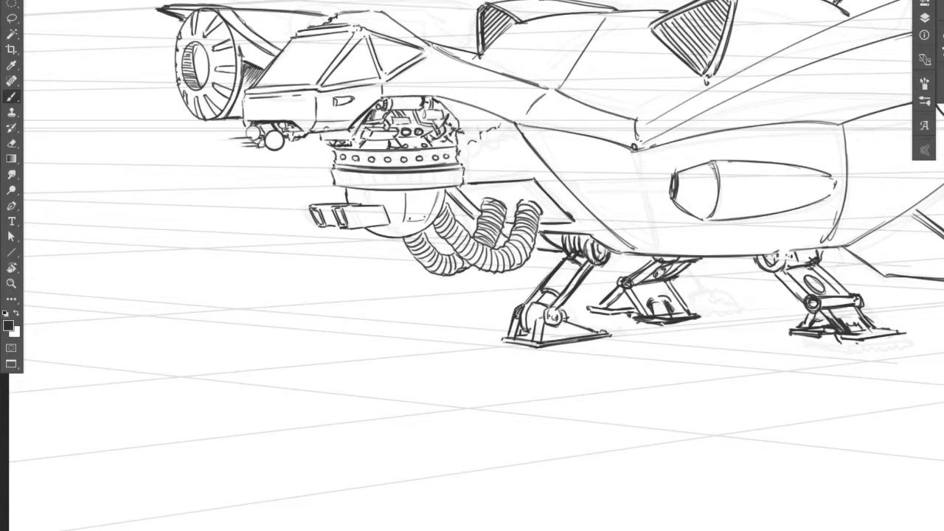
- Thicken the outlines of the two roof intakes and the front hull edge, and shade the rear hose
{"action": "left_click_drag", "start_coordinate": [489, 7], "coordinate": [481, 17]}
{"action": "left_click_drag", "start_coordinate": [485, 16], "coordinate": [480, 22]}
{"action": "left_click_drag", "start_coordinate": [653, 28], "coordinate": [688, 10]}
{"action": "left_click_drag", "start_coordinate": [681, 14], "coordinate": [709, 2]}
{"action": "left_click_drag", "start_coordinate": [634, 149], "coordinate": [517, 124]}
{"action": "left_click_drag", "start_coordinate": [496, 246], "coordinate": [507, 216]}
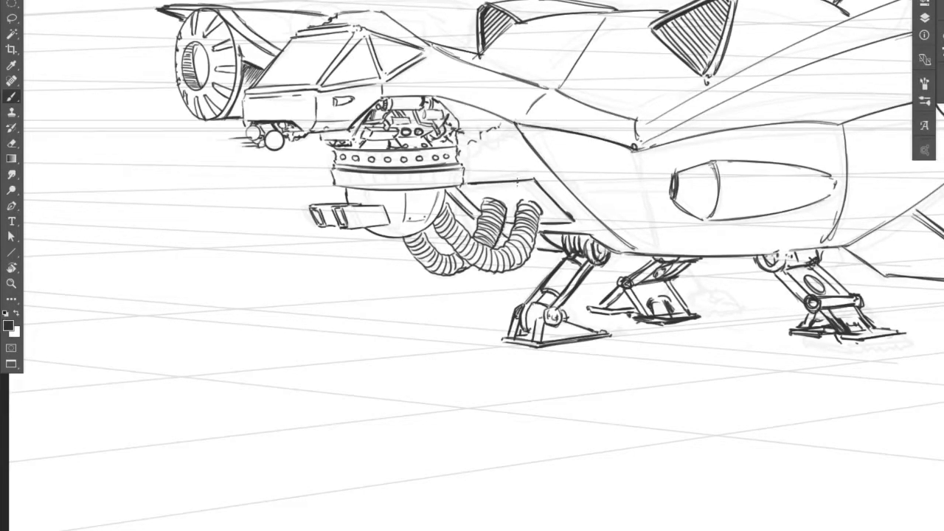
- Add dark shading to the front and middle landing legs and their upper joint
{"action": "mouse_move", "coordinate": [554, 234]}
{"action": "left_mouse_down"}
{"action": "mouse_move", "coordinate": [563, 244]}
{"action": "mouse_move", "coordinate": [546, 245]}
{"action": "mouse_move", "coordinate": [580, 270]}
{"action": "mouse_move", "coordinate": [544, 298]}
{"action": "left_mouse_up"}
{"action": "mouse_move", "coordinate": [630, 295]}
{"action": "left_mouse_down"}
{"action": "mouse_move", "coordinate": [613, 311]}
{"action": "mouse_move", "coordinate": [625, 308]}
{"action": "left_mouse_up"}
{"action": "left_click_drag", "start_coordinate": [530, 326], "coordinate": [516, 338]}
{"action": "left_click_drag", "start_coordinate": [539, 308], "coordinate": [524, 336]}
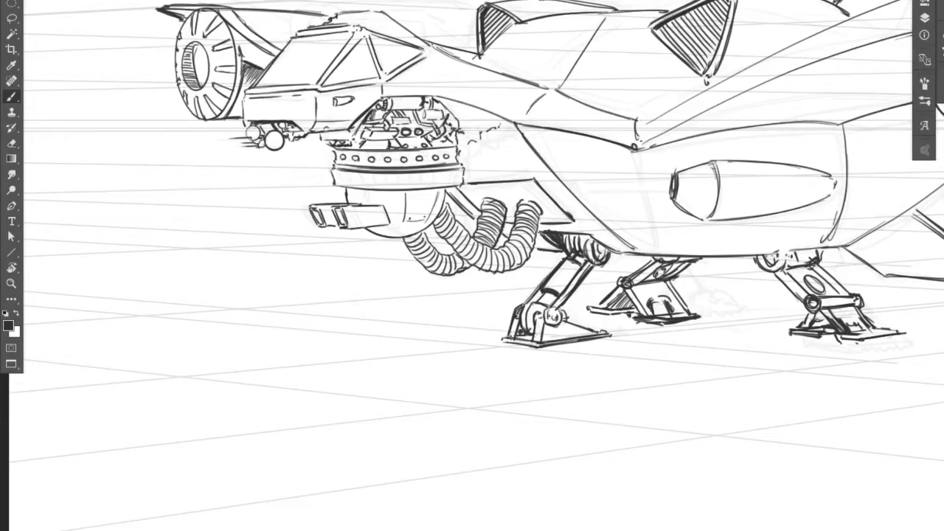
- Darken the shadow beneath the turret band and fill shadows among the machinery in the dome
{"action": "left_click_drag", "start_coordinate": [443, 183], "coordinate": [368, 191]}
{"action": "mouse_move", "coordinate": [423, 100]}
{"action": "left_mouse_down"}
{"action": "mouse_move", "coordinate": [428, 114]}
{"action": "mouse_move", "coordinate": [374, 115]}
{"action": "mouse_move", "coordinate": [395, 120]}
{"action": "mouse_move", "coordinate": [410, 108]}
{"action": "mouse_move", "coordinate": [364, 146]}
{"action": "left_mouse_up"}
{"action": "left_click_drag", "start_coordinate": [393, 140], "coordinate": [379, 149]}
{"action": "left_click_drag", "start_coordinate": [437, 139], "coordinate": [428, 144]}
{"action": "left_click_drag", "start_coordinate": [432, 130], "coordinate": [423, 143]}
{"action": "left_click_drag", "start_coordinate": [432, 116], "coordinate": [431, 133]}
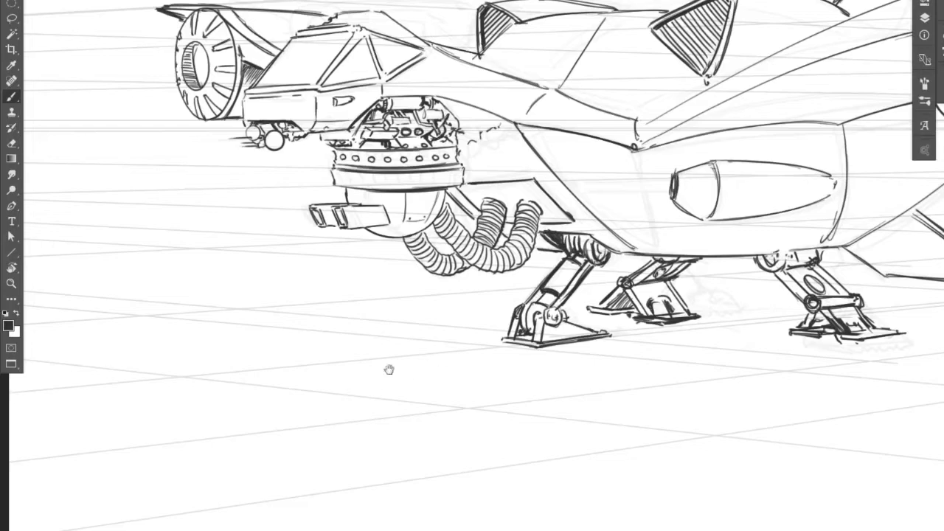
{"action": "left_click_drag", "start_coordinate": [389, 370], "coordinate": [252, 371]}
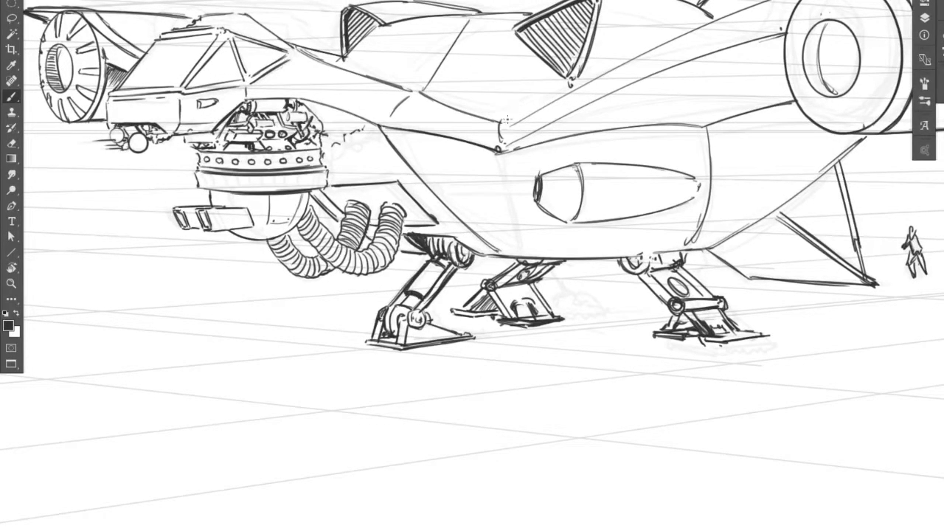
{"action": "scroll", "coordinate": [474, 315], "scroll_direction": "right", "scroll_amount": 4}
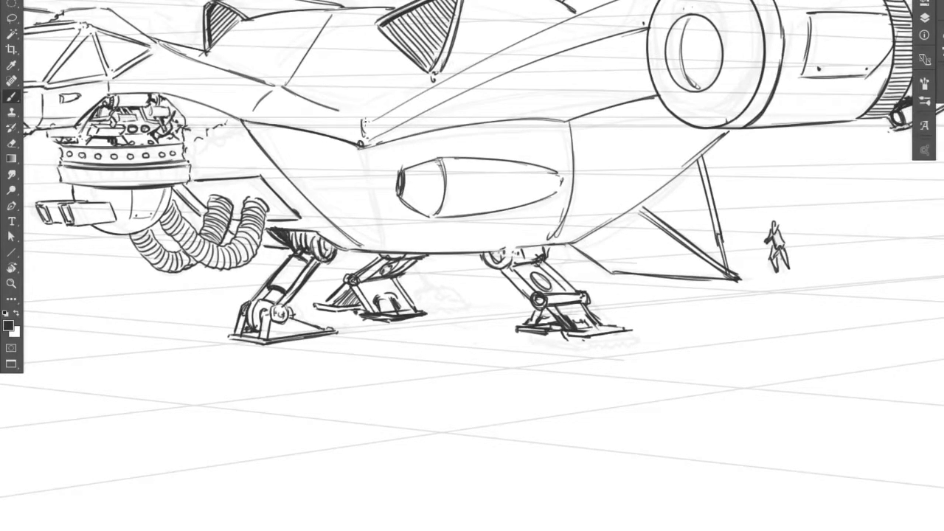
{"action": "mouse_move", "coordinate": [363, 122]}
{"action": "left_mouse_down"}
{"action": "mouse_move", "coordinate": [274, 81]}
{"action": "mouse_move", "coordinate": [405, 101]}
{"action": "left_mouse_up"}
{"action": "left_click_drag", "start_coordinate": [283, 87], "coordinate": [393, 99]}
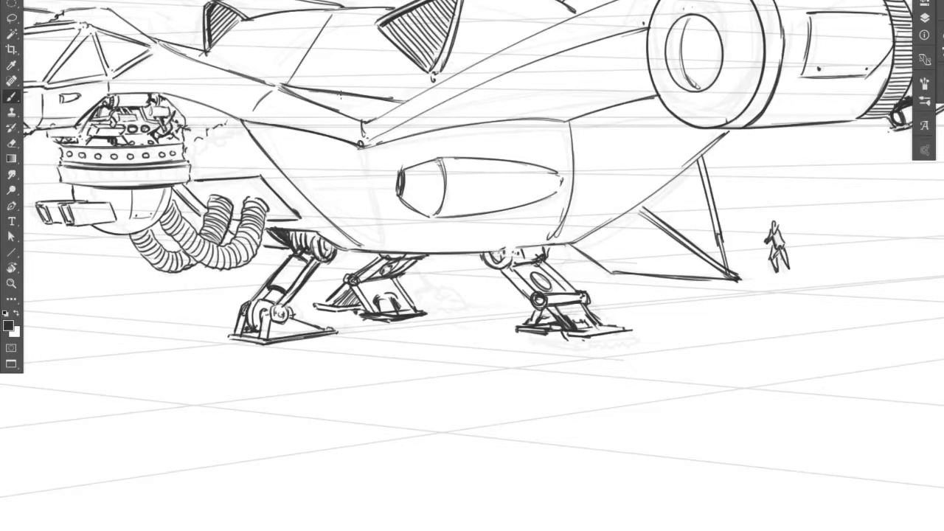
{"action": "key", "text": "ctrl+z"}
{"action": "key", "text": "ctrl+z"}
{"action": "key", "text": "ctrl+z"}
- Strengthen the hull ridge line and darken the rear strut edges and the shadows where the landing legs meet the hull
{"action": "left_click_drag", "start_coordinate": [278, 84], "coordinate": [361, 120]}
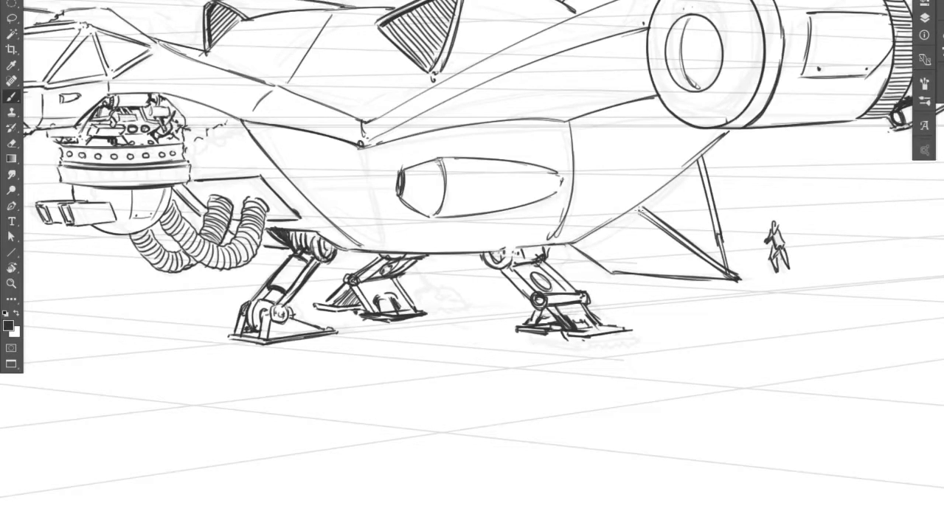
{"action": "left_click_drag", "start_coordinate": [635, 208], "coordinate": [648, 220]}
{"action": "left_click_drag", "start_coordinate": [574, 242], "coordinate": [605, 224]}
{"action": "mouse_move", "coordinate": [483, 252]}
{"action": "left_mouse_down"}
{"action": "mouse_move", "coordinate": [547, 246]}
{"action": "mouse_move", "coordinate": [500, 250]}
{"action": "left_mouse_up"}
{"action": "left_click_drag", "start_coordinate": [501, 254], "coordinate": [545, 250]}
{"action": "left_click_drag", "start_coordinate": [382, 253], "coordinate": [424, 256]}
{"action": "mouse_move", "coordinate": [386, 259]}
{"action": "left_mouse_down"}
{"action": "mouse_move", "coordinate": [420, 256]}
{"action": "mouse_move", "coordinate": [383, 269]}
{"action": "left_mouse_up"}
{"action": "left_click_drag", "start_coordinate": [379, 268], "coordinate": [370, 277]}
{"action": "mouse_move", "coordinate": [318, 232]}
{"action": "left_mouse_down"}
{"action": "mouse_move", "coordinate": [324, 251]}
{"action": "mouse_move", "coordinate": [310, 243]}
{"action": "mouse_move", "coordinate": [318, 237]}
{"action": "left_mouse_up"}
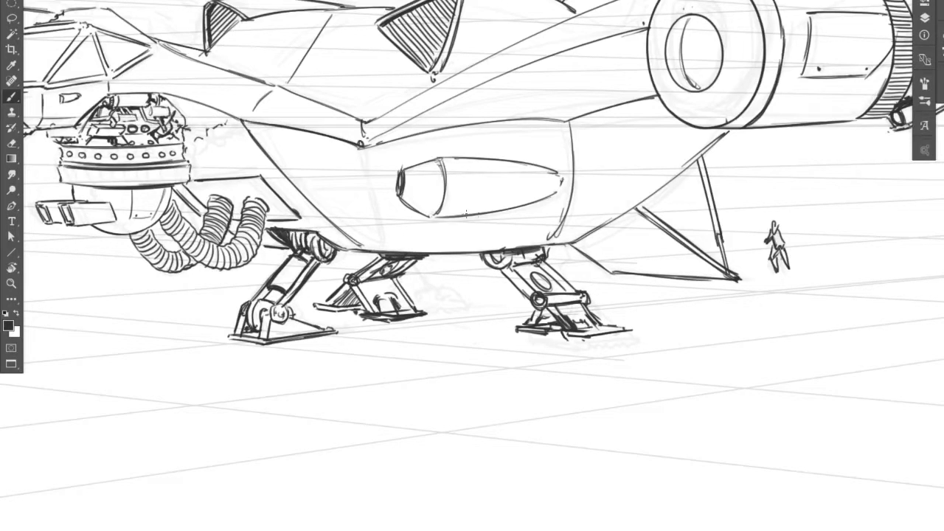
- Hatch the inner wall of the near engine's central opening
{"action": "mouse_move", "coordinate": [511, 306]}
{"action": "left_mouse_down"}
{"action": "mouse_move", "coordinate": [374, 335]}
{"action": "mouse_move", "coordinate": [103, 347]}
{"action": "left_mouse_up"}
{"action": "left_click_drag", "start_coordinate": [256, 100], "coordinate": [271, 101]}
{"action": "left_click_drag", "start_coordinate": [257, 97], "coordinate": [272, 94]}
{"action": "left_click_drag", "start_coordinate": [257, 89], "coordinate": [272, 85]}
{"action": "left_click_drag", "start_coordinate": [258, 80], "coordinate": [273, 74]}
{"action": "left_click_drag", "start_coordinate": [263, 68], "coordinate": [275, 69]}
{"action": "left_click_drag", "start_coordinate": [259, 101], "coordinate": [278, 129]}
- Draw radial blades all the way around the near engine's intake ring
{"action": "left_click_drag", "start_coordinate": [187, 264], "coordinate": [463, 301]}
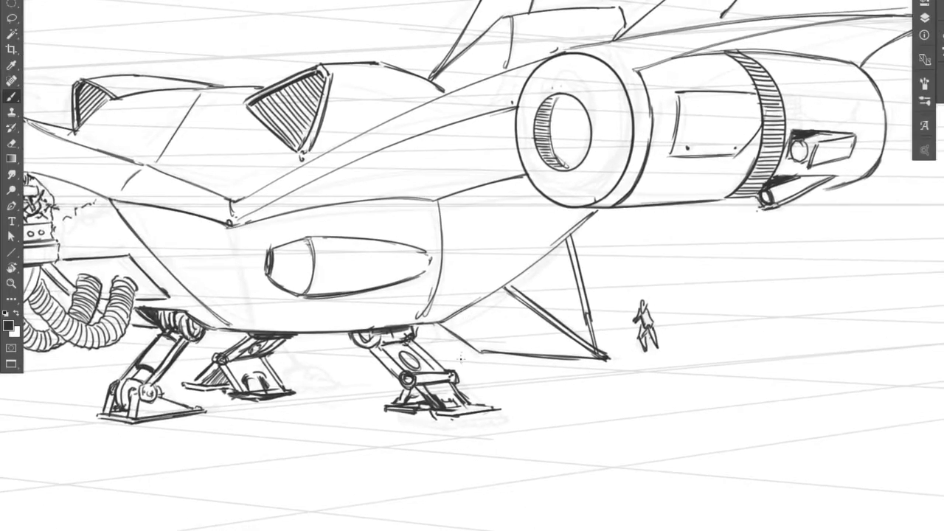
{"action": "key", "text": "ctrl+minus"}
{"action": "left_click_drag", "start_coordinate": [361, 334], "coordinate": [455, 338]}
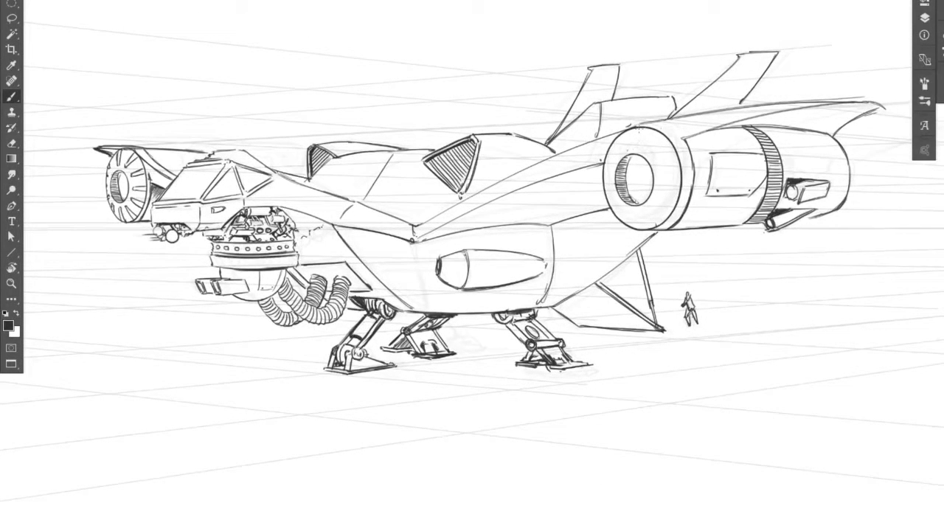
{"action": "left_click_drag", "start_coordinate": [637, 127], "coordinate": [632, 149]}
{"action": "left_click_drag", "start_coordinate": [634, 209], "coordinate": [636, 232]}
{"action": "mouse_move", "coordinate": [658, 177]}
{"action": "left_mouse_down"}
{"action": "mouse_move", "coordinate": [683, 175]}
{"action": "mouse_move", "coordinate": [680, 183]}
{"action": "left_mouse_up"}
{"action": "left_click_drag", "start_coordinate": [604, 180], "coordinate": [610, 183]}
{"action": "left_click_drag", "start_coordinate": [674, 156], "coordinate": [660, 167]}
{"action": "left_click_drag", "start_coordinate": [664, 134], "coordinate": [646, 152]}
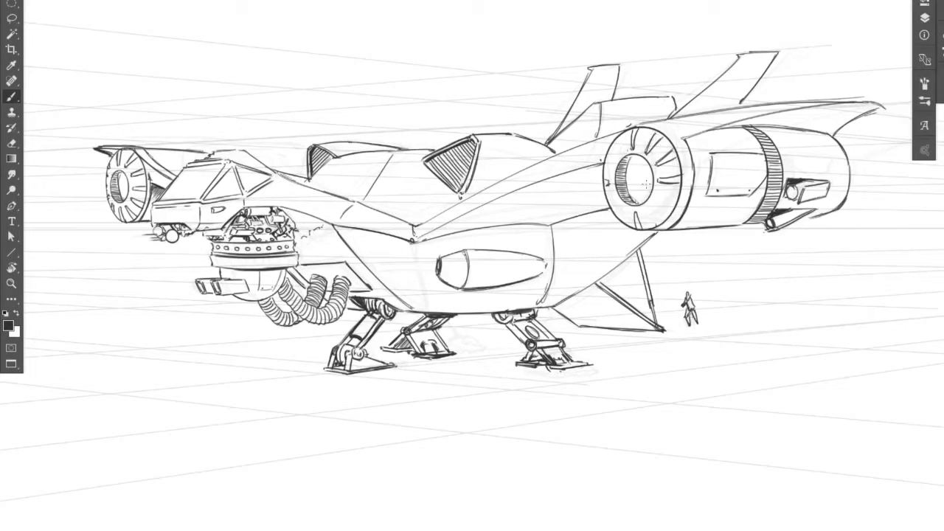
{"action": "left_click_drag", "start_coordinate": [652, 205], "coordinate": [664, 217]}
{"action": "mouse_move", "coordinate": [647, 210]}
{"action": "left_mouse_down"}
{"action": "mouse_move", "coordinate": [655, 224]}
{"action": "mouse_move", "coordinate": [669, 213]}
{"action": "left_mouse_up"}
{"action": "mouse_move", "coordinate": [656, 194]}
{"action": "left_mouse_down"}
{"action": "mouse_move", "coordinate": [674, 204]}
{"action": "mouse_move", "coordinate": [620, 219]}
{"action": "left_mouse_up"}
{"action": "mouse_move", "coordinate": [622, 205]}
{"action": "left_mouse_down"}
{"action": "mouse_move", "coordinate": [615, 216]}
{"action": "mouse_move", "coordinate": [606, 200]}
{"action": "left_mouse_up"}
{"action": "mouse_move", "coordinate": [621, 163]}
{"action": "left_mouse_down"}
{"action": "mouse_move", "coordinate": [613, 154]}
{"action": "mouse_move", "coordinate": [613, 163]}
{"action": "mouse_move", "coordinate": [623, 152]}
{"action": "left_mouse_up"}
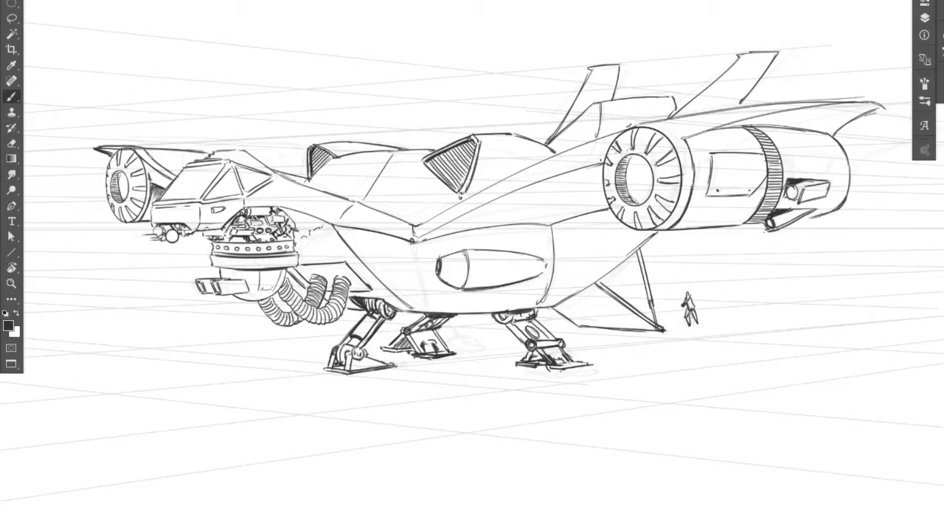
- Darken the hull's lower rear edge and add a small oval detail to the housing between the tail fins
{"action": "mouse_move", "coordinate": [551, 307]}
{"action": "left_mouse_down"}
{"action": "mouse_move", "coordinate": [655, 232]}
{"action": "mouse_move", "coordinate": [549, 306]}
{"action": "left_mouse_up"}
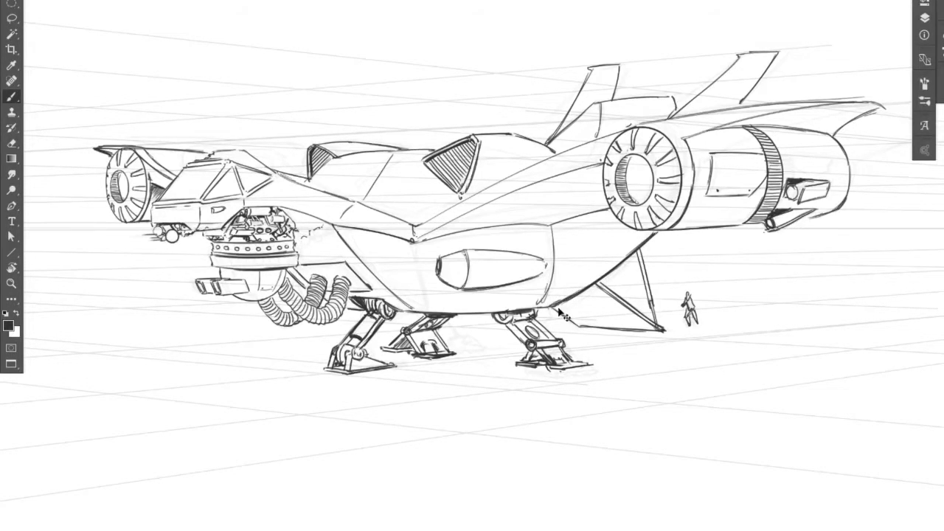
{"action": "key", "text": "ctrl+minus"}
{"action": "key", "text": "ctrl+minus"}
{"action": "key", "text": "ctrl+plus"}
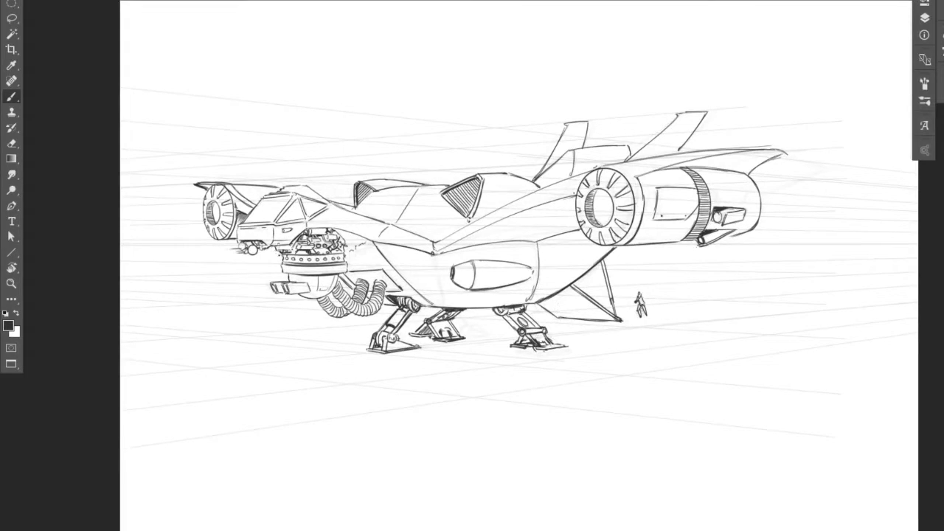
{"action": "key", "text": "F7"}
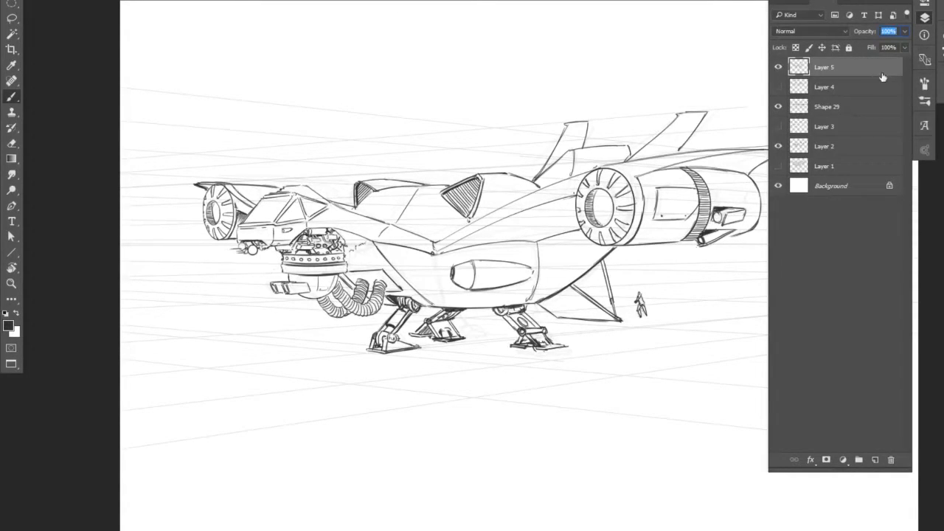
{"action": "mouse_move", "coordinate": [569, 154]}
{"action": "left_mouse_down"}
{"action": "mouse_move", "coordinate": [566, 162]}
{"action": "mouse_move", "coordinate": [569, 155]}
{"action": "left_mouse_up"}
- Hide the perspective grid layers Shape 29 and Layer 2
{"action": "left_click", "coordinate": [777, 107]}
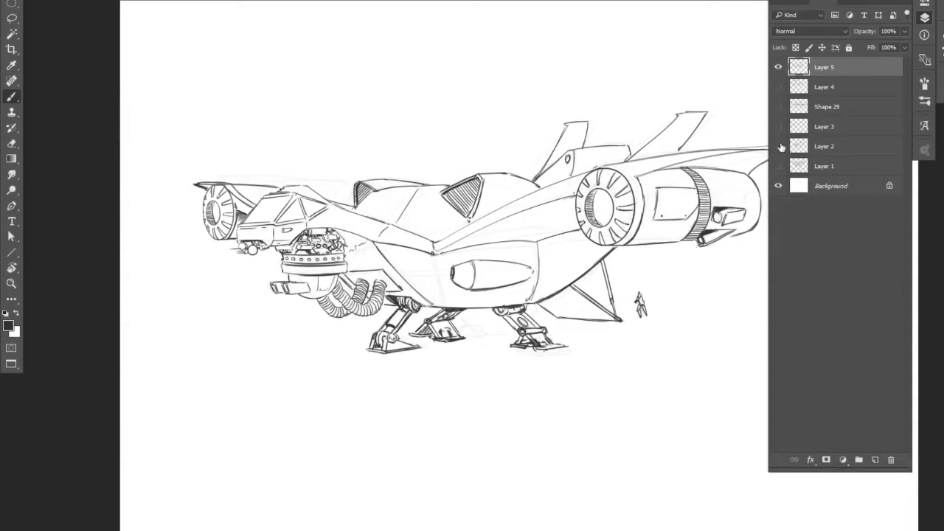
{"action": "key", "text": "F7"}
{"action": "left_click_drag", "start_coordinate": [445, 356], "coordinate": [440, 389]}
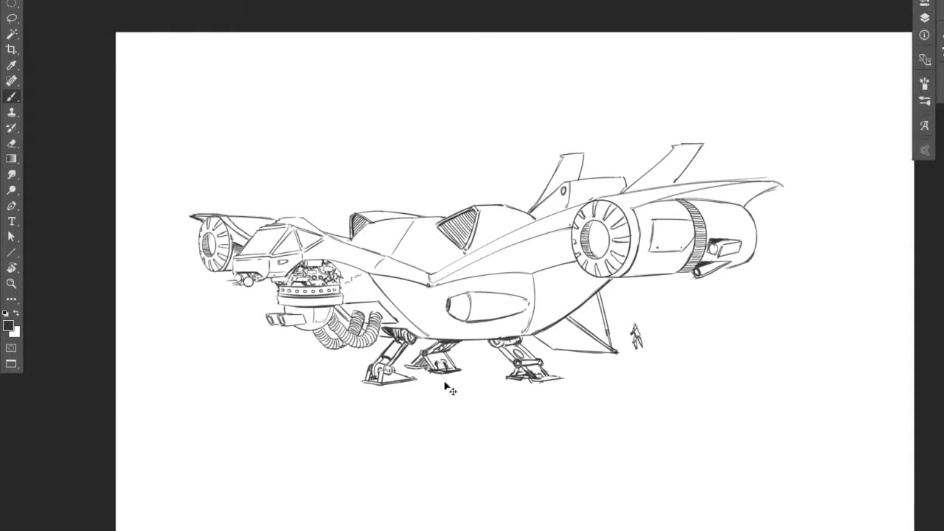
{"action": "key", "text": "ctrl+minus"}
{"action": "key", "text": "ctrl+equal"}
{"action": "key", "text": "ctrl+minus"}
{"action": "key", "text": "ctrl+equal"}
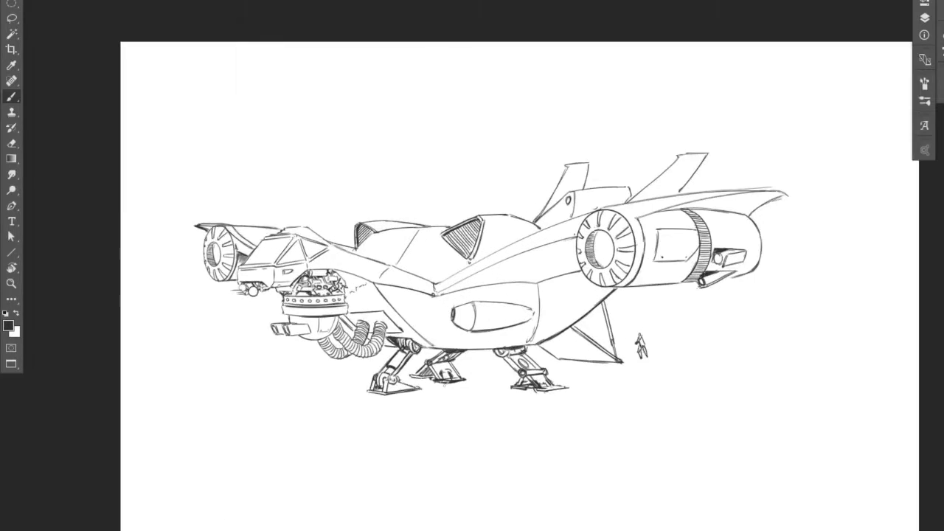
- Flip the canvas horizontally
{"action": "left_click", "coordinate": [81, 0]}
{"action": "mouse_move", "coordinate": [126, 10]}
{"action": "left_click", "coordinate": [250, 61]}
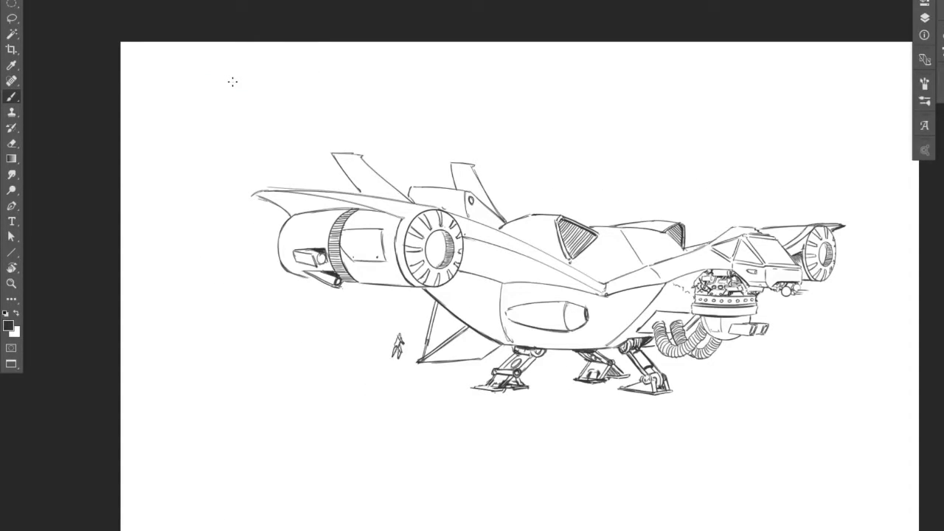
- Lasso the rear landing leg, distort it by one lower corner with Free Transform, and clear the selection
{"action": "key", "text": "l"}
{"action": "mouse_move", "coordinate": [509, 347]}
{"action": "left_mouse_down"}
{"action": "mouse_move", "coordinate": [553, 356]}
{"action": "mouse_move", "coordinate": [506, 348]}
{"action": "left_mouse_up"}
{"action": "key", "text": "ctrl+t"}
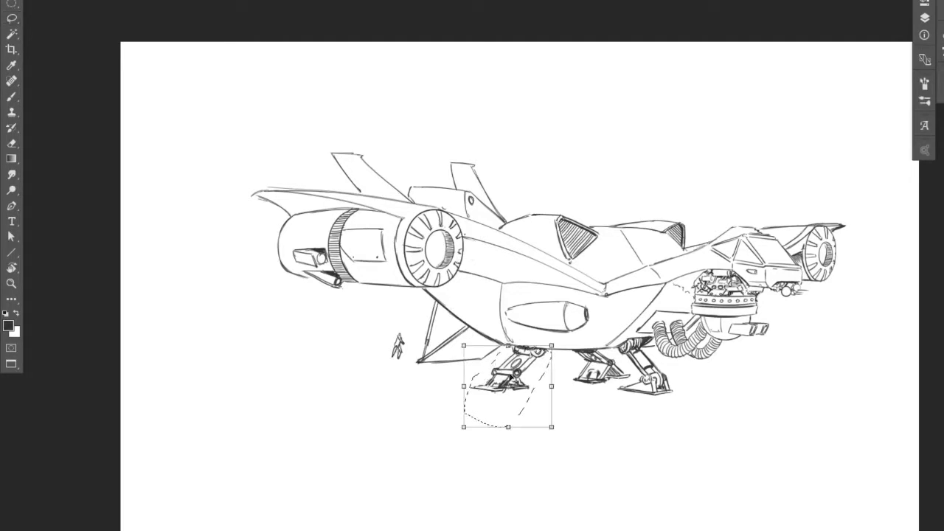
{"action": "left_click_drag", "start_coordinate": [506, 389], "coordinate": [510, 384]}
{"action": "key", "text": "ctrl+z"}
{"action": "left_click", "coordinate": [464, 427], "text": "ctrl"}
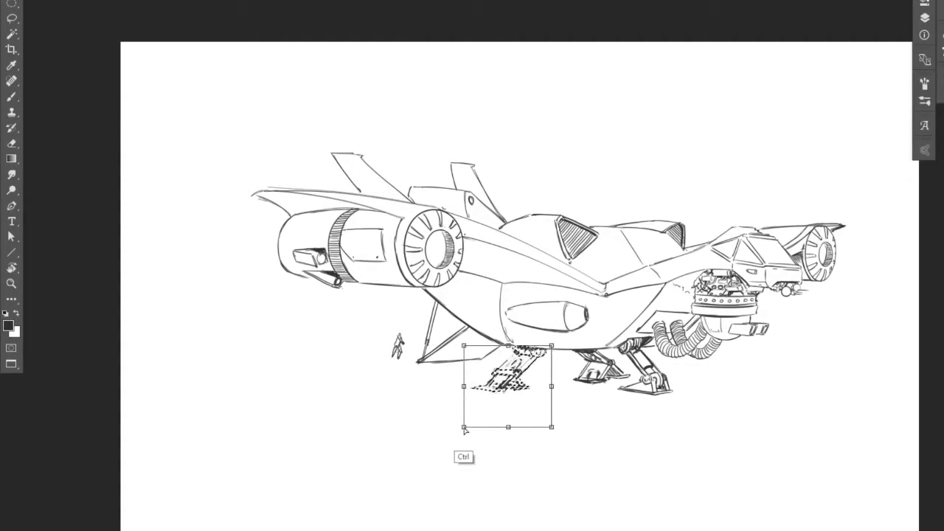
{"action": "left_click_drag", "start_coordinate": [464, 430], "coordinate": [504, 427]}
{"action": "key", "text": "Return"}
{"action": "key", "text": "ctrl+d"}
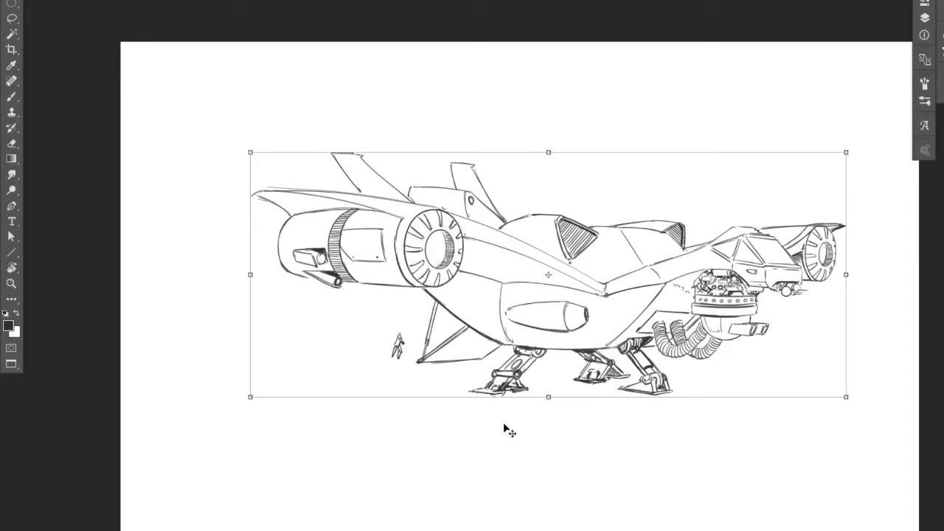
- Flip the whole canvas horizontally and change the screen mode with the layer list shown
{"action": "left_click", "coordinate": [53, 0]}
{"action": "mouse_move", "coordinate": [77, 0]}
{"action": "mouse_move", "coordinate": [157, 13]}
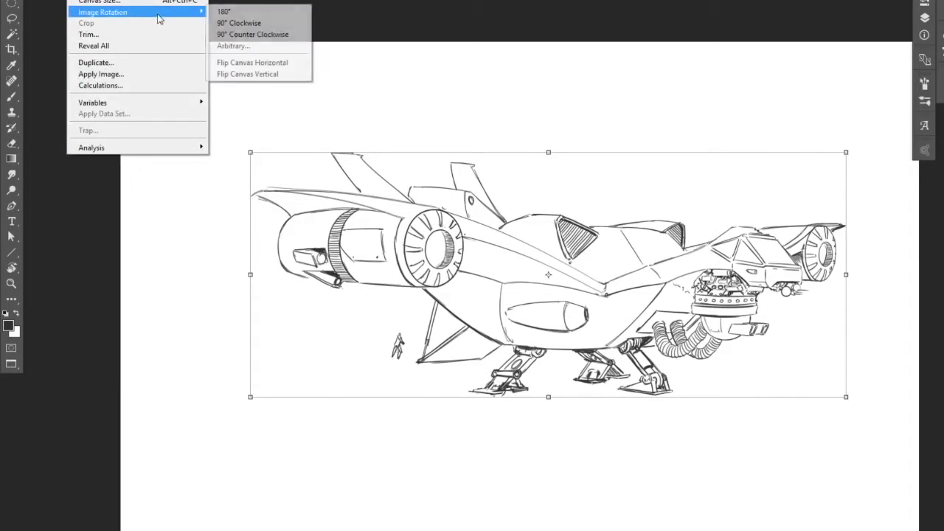
{"action": "left_click", "coordinate": [226, 64]}
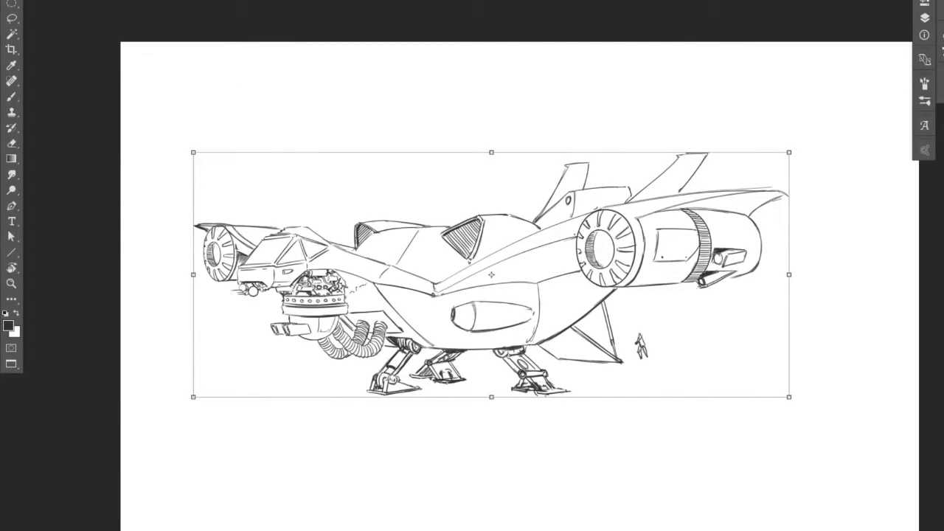
{"action": "key", "text": "f"}
{"action": "key", "text": "f"}
{"action": "key", "text": "F7"}
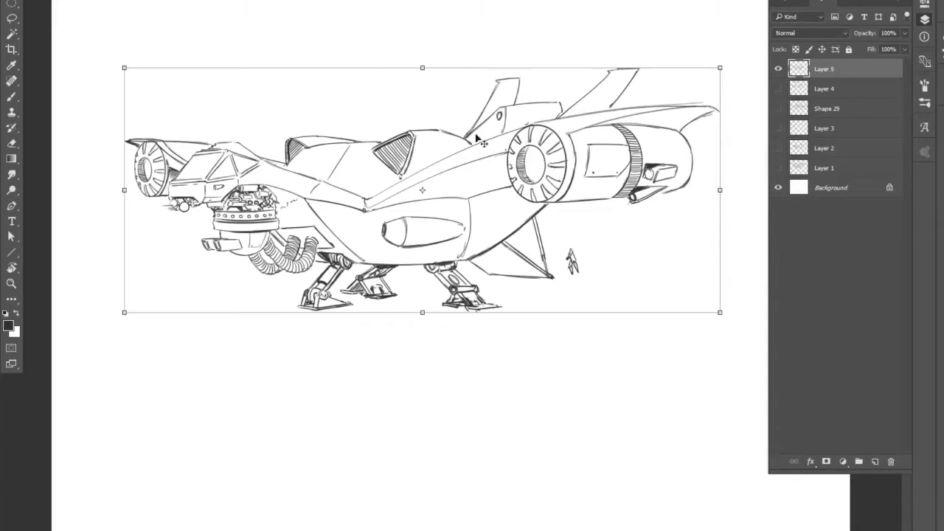
- Mirror only the aircraft sketch on Layer 5 horizontally
{"action": "left_click", "coordinate": [58, 0]}
{"action": "mouse_move", "coordinate": [170, 160]}
{"action": "left_click", "coordinate": [241, 290]}
- Brush panel lines onto the rear section of the large engine and darken the round fitting on its side
{"action": "key", "text": "b"}
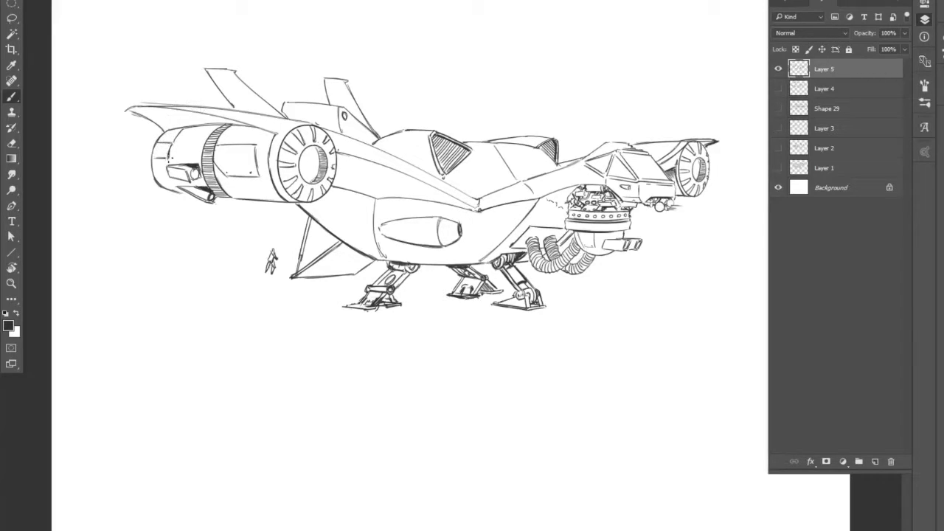
{"action": "left_click_drag", "start_coordinate": [169, 156], "coordinate": [166, 170]}
{"action": "mouse_move", "coordinate": [169, 180]}
{"action": "left_mouse_down"}
{"action": "mouse_move", "coordinate": [176, 189]}
{"action": "mouse_move", "coordinate": [169, 144]}
{"action": "left_mouse_up"}
{"action": "mouse_move", "coordinate": [154, 172]}
{"action": "left_mouse_down"}
{"action": "mouse_move", "coordinate": [167, 175]}
{"action": "mouse_move", "coordinate": [164, 160]}
{"action": "left_mouse_up"}
{"action": "mouse_move", "coordinate": [188, 167]}
{"action": "left_mouse_down"}
{"action": "mouse_move", "coordinate": [213, 199]}
{"action": "mouse_move", "coordinate": [194, 176]}
{"action": "left_mouse_up"}
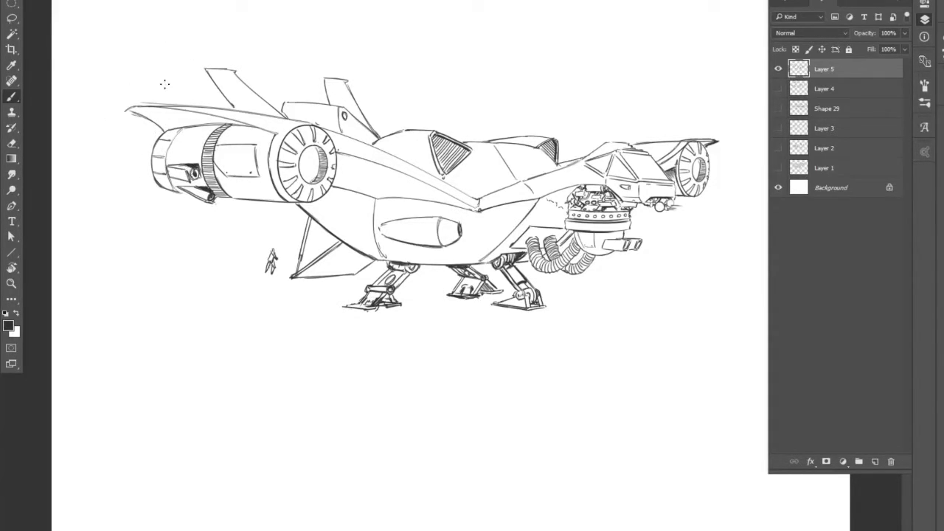
- Draw a double-outlined trapezoid hatch with rivets and small slot details on the upper hull between the two intakes
{"action": "mouse_move", "coordinate": [504, 144]}
{"action": "left_mouse_down"}
{"action": "mouse_move", "coordinate": [513, 156]}
{"action": "mouse_move", "coordinate": [545, 158]}
{"action": "mouse_move", "coordinate": [508, 155]}
{"action": "left_mouse_up"}
{"action": "left_click", "coordinate": [551, 168]}
{"action": "mouse_move", "coordinate": [493, 154]}
{"action": "left_mouse_down"}
{"action": "mouse_move", "coordinate": [457, 177]}
{"action": "mouse_move", "coordinate": [505, 179]}
{"action": "left_mouse_up"}
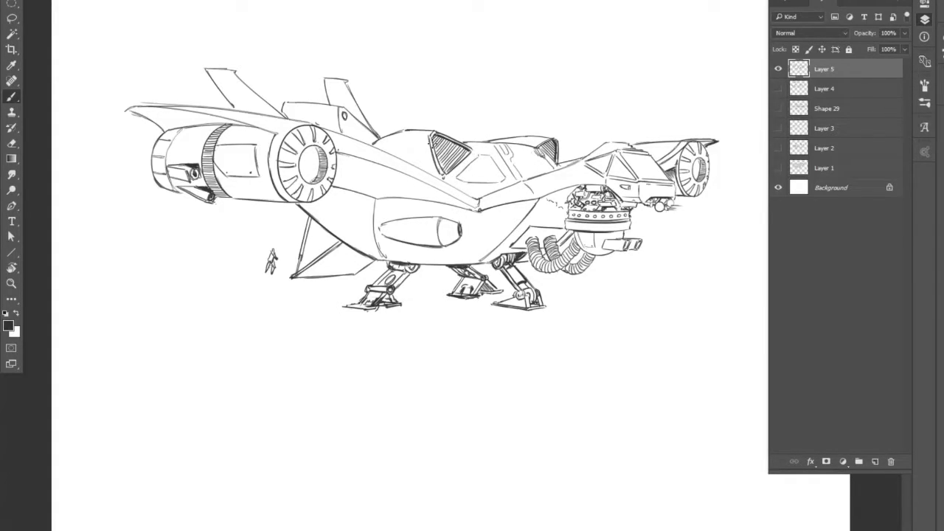
{"action": "left_click_drag", "start_coordinate": [516, 180], "coordinate": [444, 184]}
{"action": "mouse_move", "coordinate": [465, 175]}
{"action": "left_mouse_down"}
{"action": "mouse_move", "coordinate": [480, 160]}
{"action": "mouse_move", "coordinate": [493, 180]}
{"action": "mouse_move", "coordinate": [499, 173]}
{"action": "mouse_move", "coordinate": [478, 156]}
{"action": "mouse_move", "coordinate": [499, 179]}
{"action": "left_mouse_up"}
{"action": "mouse_move", "coordinate": [471, 138]}
{"action": "left_mouse_down"}
{"action": "mouse_move", "coordinate": [487, 141]}
{"action": "mouse_move", "coordinate": [466, 141]}
{"action": "left_mouse_up"}
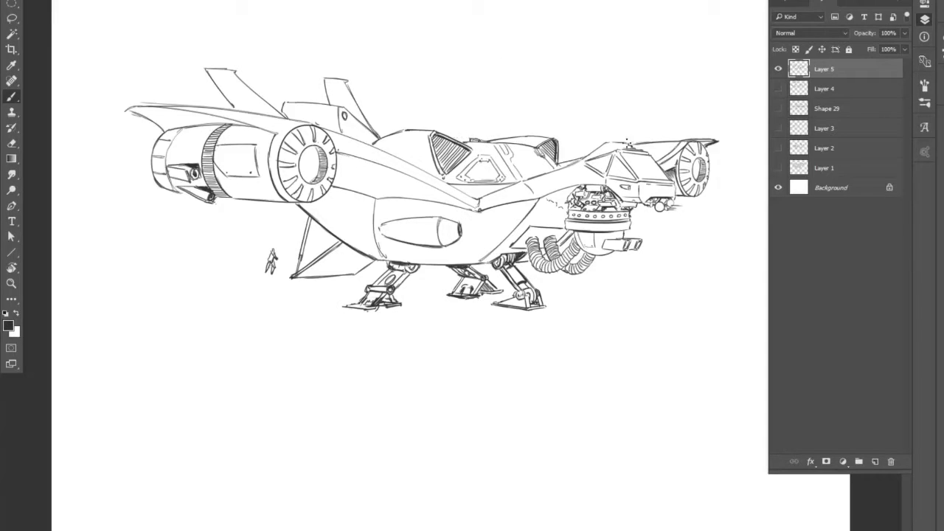
- Add antennas and small dots to the cockpit section, and darken the inner shading of both engine hubs
{"action": "mouse_move", "coordinate": [628, 144]}
{"action": "left_mouse_down"}
{"action": "mouse_move", "coordinate": [628, 125]}
{"action": "mouse_move", "coordinate": [611, 137]}
{"action": "mouse_move", "coordinate": [606, 129]}
{"action": "left_mouse_up"}
{"action": "mouse_move", "coordinate": [606, 186]}
{"action": "left_mouse_down"}
{"action": "mouse_move", "coordinate": [569, 192]}
{"action": "mouse_move", "coordinate": [630, 190]}
{"action": "mouse_move", "coordinate": [640, 205]}
{"action": "mouse_move", "coordinate": [620, 211]}
{"action": "mouse_move", "coordinate": [670, 205]}
{"action": "mouse_move", "coordinate": [659, 203]}
{"action": "left_mouse_up"}
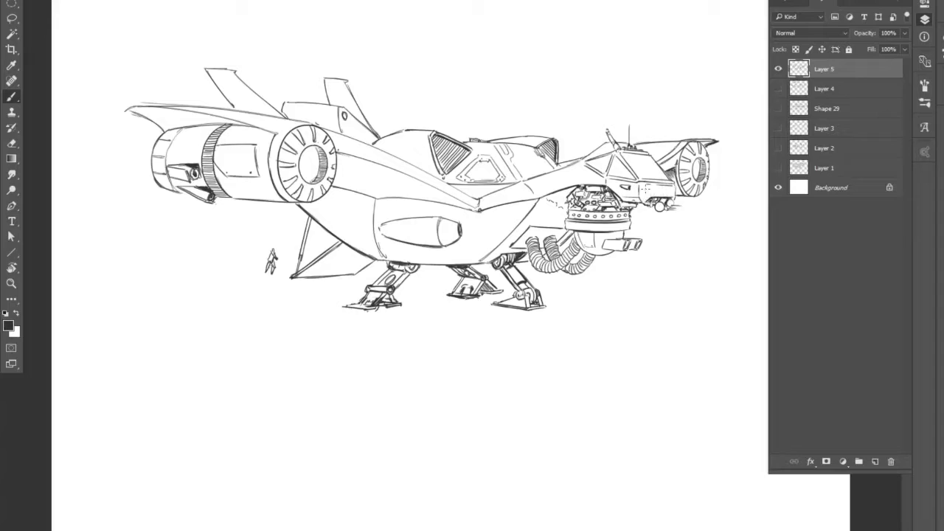
{"action": "mouse_move", "coordinate": [697, 156]}
{"action": "left_mouse_down"}
{"action": "mouse_move", "coordinate": [706, 170]}
{"action": "mouse_move", "coordinate": [696, 172]}
{"action": "left_mouse_up"}
{"action": "mouse_move", "coordinate": [314, 142]}
{"action": "left_mouse_down"}
{"action": "mouse_move", "coordinate": [323, 163]}
{"action": "mouse_move", "coordinate": [312, 143]}
{"action": "mouse_move", "coordinate": [316, 177]}
{"action": "left_mouse_up"}
- Draw inset panel lines on both tail fins and inside the triangular frame below the rear hull
{"action": "left_click_drag", "start_coordinate": [211, 72], "coordinate": [238, 106]}
{"action": "mouse_move", "coordinate": [328, 82]}
{"action": "left_mouse_down"}
{"action": "mouse_move", "coordinate": [348, 137]}
{"action": "mouse_move", "coordinate": [373, 140]}
{"action": "left_mouse_up"}
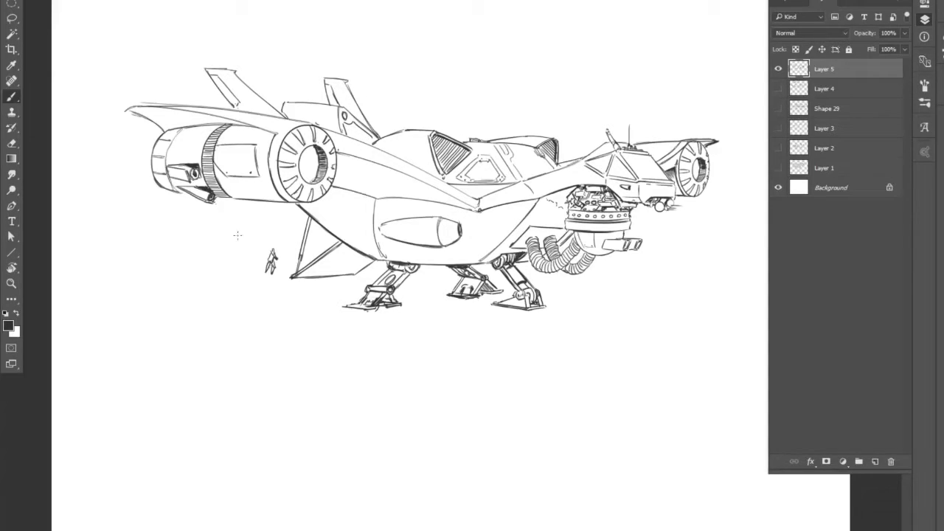
{"action": "mouse_move", "coordinate": [315, 273]}
{"action": "left_mouse_down"}
{"action": "mouse_move", "coordinate": [344, 244]}
{"action": "mouse_move", "coordinate": [360, 265]}
{"action": "mouse_move", "coordinate": [373, 258]}
{"action": "left_mouse_up"}
- Add a small square hatch with a circle on the lower rear hull and accent the hull ridge and middle leg mount
{"action": "left_click_drag", "start_coordinate": [447, 266], "coordinate": [460, 277]}
{"action": "left_click_drag", "start_coordinate": [461, 201], "coordinate": [479, 211]}
{"action": "mouse_move", "coordinate": [398, 249]}
{"action": "left_mouse_down"}
{"action": "mouse_move", "coordinate": [390, 258]}
{"action": "mouse_move", "coordinate": [401, 247]}
{"action": "mouse_move", "coordinate": [406, 261]}
{"action": "left_mouse_up"}
{"action": "left_click_drag", "start_coordinate": [377, 241], "coordinate": [394, 264]}
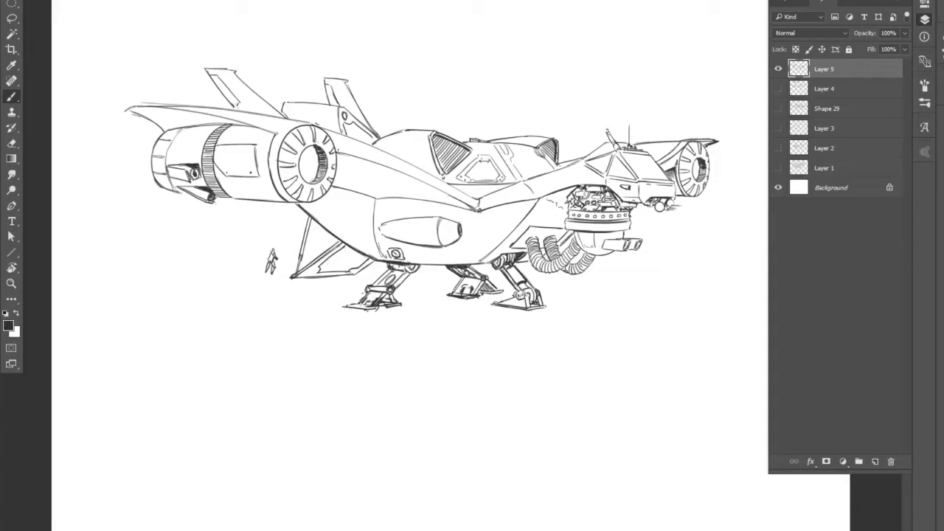
- Shade the landing legs and feet, and reinforce the recess behind the hoses and the upper hull edge
{"action": "left_click_drag", "start_coordinate": [366, 294], "coordinate": [360, 303]}
{"action": "left_click_drag", "start_coordinate": [388, 293], "coordinate": [385, 302]}
{"action": "left_click_drag", "start_coordinate": [474, 283], "coordinate": [537, 303]}
{"action": "mouse_move", "coordinate": [526, 242]}
{"action": "left_mouse_down"}
{"action": "mouse_move", "coordinate": [515, 247]}
{"action": "mouse_move", "coordinate": [531, 227]}
{"action": "mouse_move", "coordinate": [567, 232]}
{"action": "mouse_move", "coordinate": [528, 241]}
{"action": "left_mouse_up"}
{"action": "left_click_drag", "start_coordinate": [423, 135], "coordinate": [379, 142]}
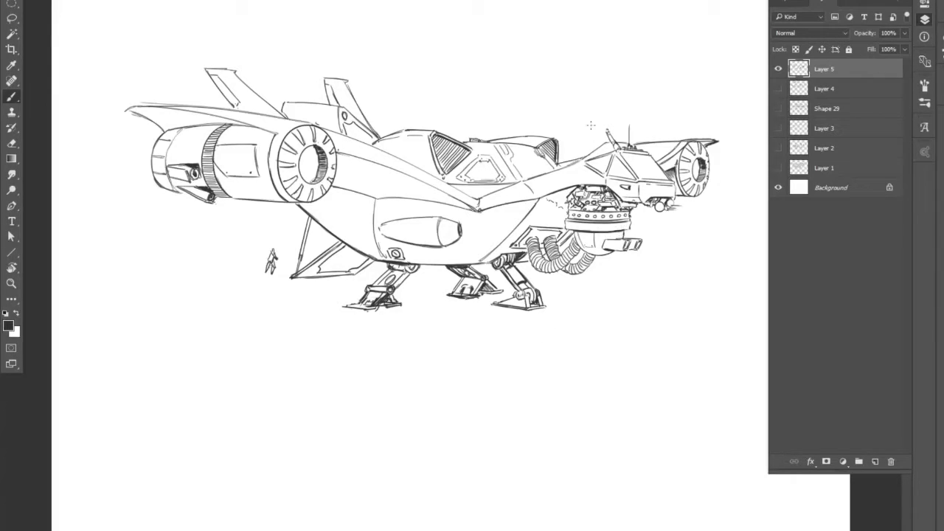
- Fill the cockpit windows with dark, jagged reflections
{"action": "mouse_move", "coordinate": [640, 153]}
{"action": "left_mouse_down"}
{"action": "mouse_move", "coordinate": [669, 181]}
{"action": "mouse_move", "coordinate": [612, 161]}
{"action": "mouse_move", "coordinate": [613, 176]}
{"action": "mouse_move", "coordinate": [659, 176]}
{"action": "mouse_move", "coordinate": [643, 166]}
{"action": "mouse_move", "coordinate": [609, 175]}
{"action": "mouse_move", "coordinate": [635, 159]}
{"action": "left_mouse_up"}
{"action": "left_click_drag", "start_coordinate": [611, 156], "coordinate": [600, 173]}
{"action": "mouse_move", "coordinate": [607, 160]}
{"action": "left_mouse_down"}
{"action": "mouse_move", "coordinate": [596, 169]}
{"action": "mouse_move", "coordinate": [616, 180]}
{"action": "mouse_move", "coordinate": [594, 163]}
{"action": "mouse_move", "coordinate": [586, 170]}
{"action": "left_mouse_up"}
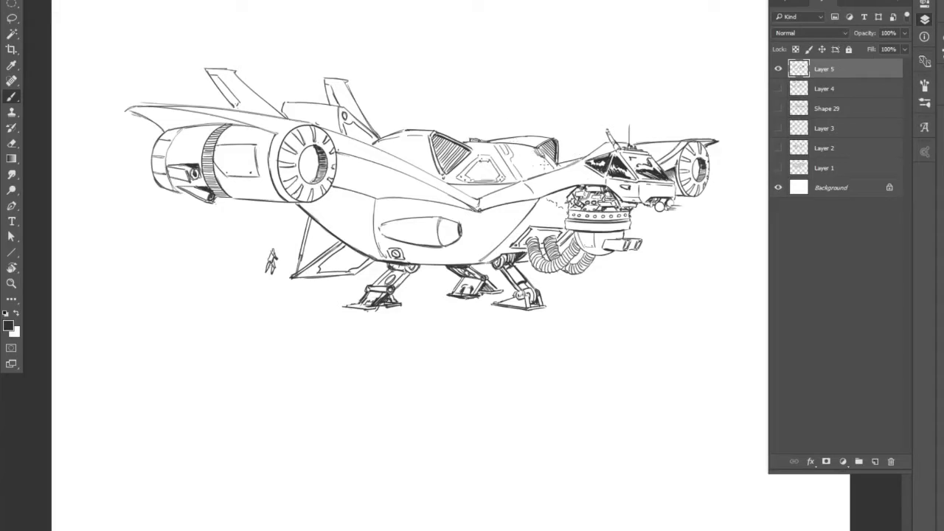
- Draw panel lines on the housing between the tail fins and on the upper hull around the trapezoid hatch
{"action": "left_click", "coordinate": [11, 283]}
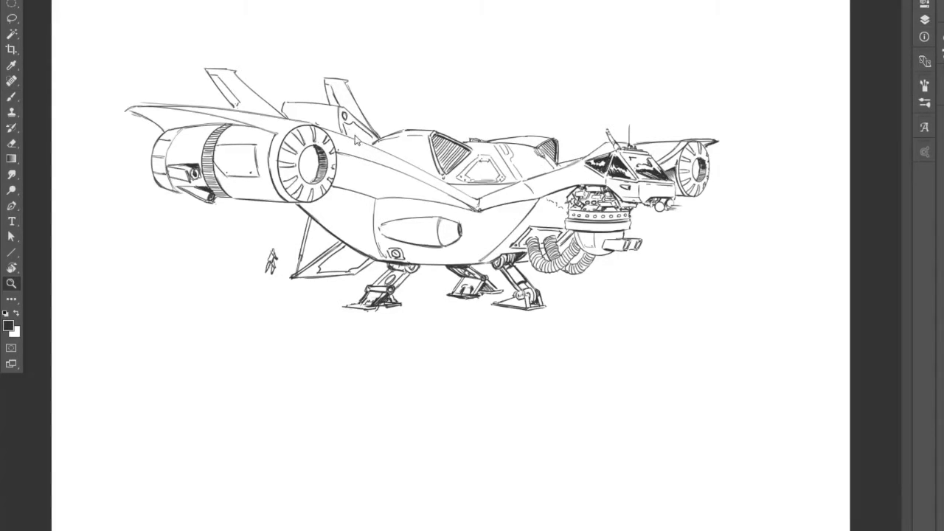
{"action": "left_click", "coordinate": [319, 118]}
{"action": "key", "text": "b"}
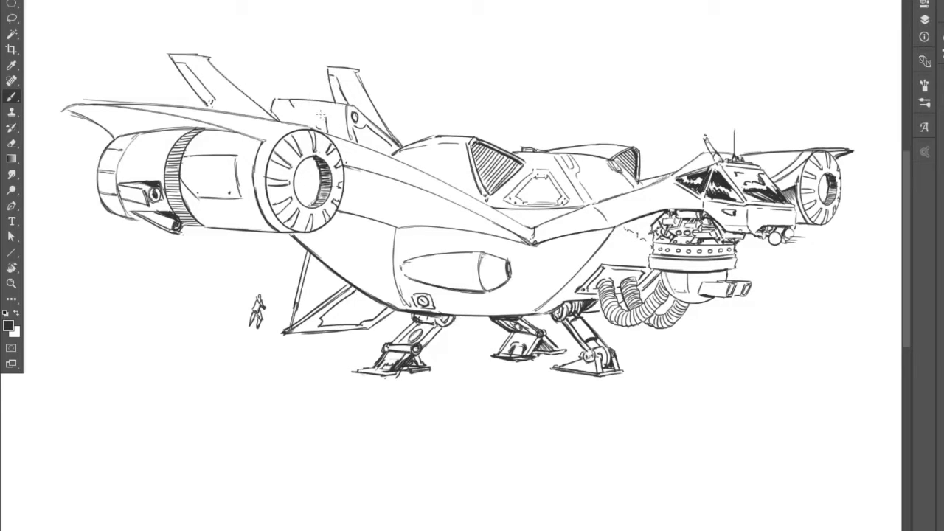
{"action": "left_click_drag", "start_coordinate": [297, 107], "coordinate": [326, 116]}
{"action": "mouse_move", "coordinate": [587, 175]}
{"action": "left_mouse_down"}
{"action": "mouse_move", "coordinate": [621, 180]}
{"action": "mouse_move", "coordinate": [588, 196]}
{"action": "left_mouse_up"}
{"action": "left_click_drag", "start_coordinate": [589, 154], "coordinate": [599, 177]}
{"action": "mouse_move", "coordinate": [550, 212]}
{"action": "left_mouse_down"}
{"action": "mouse_move", "coordinate": [518, 224]}
{"action": "mouse_move", "coordinate": [532, 220]}
{"action": "left_mouse_up"}
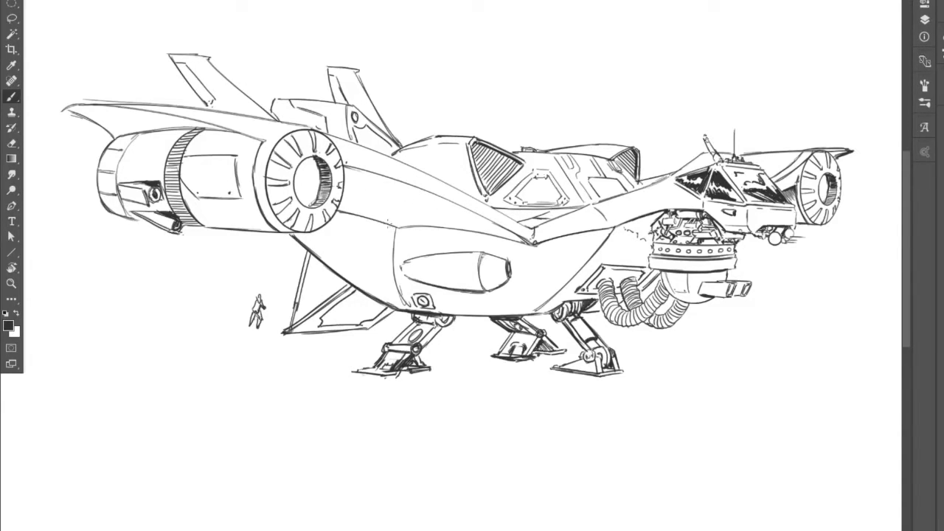
- Draw a narrow panel on the hull beside the large engine and hatch the shadow under the neck near the exposed machinery
{"action": "left_click_drag", "start_coordinate": [389, 214], "coordinate": [338, 196]}
{"action": "key", "text": "ctrl+z"}
{"action": "mouse_move", "coordinate": [390, 215]}
{"action": "left_mouse_down"}
{"action": "mouse_move", "coordinate": [344, 197]}
{"action": "mouse_move", "coordinate": [360, 215]}
{"action": "left_mouse_up"}
{"action": "left_click_drag", "start_coordinate": [652, 239], "coordinate": [643, 243]}
{"action": "mouse_move", "coordinate": [661, 213]}
{"action": "left_mouse_down"}
{"action": "mouse_move", "coordinate": [639, 237]}
{"action": "mouse_move", "coordinate": [621, 232]}
{"action": "left_mouse_up"}
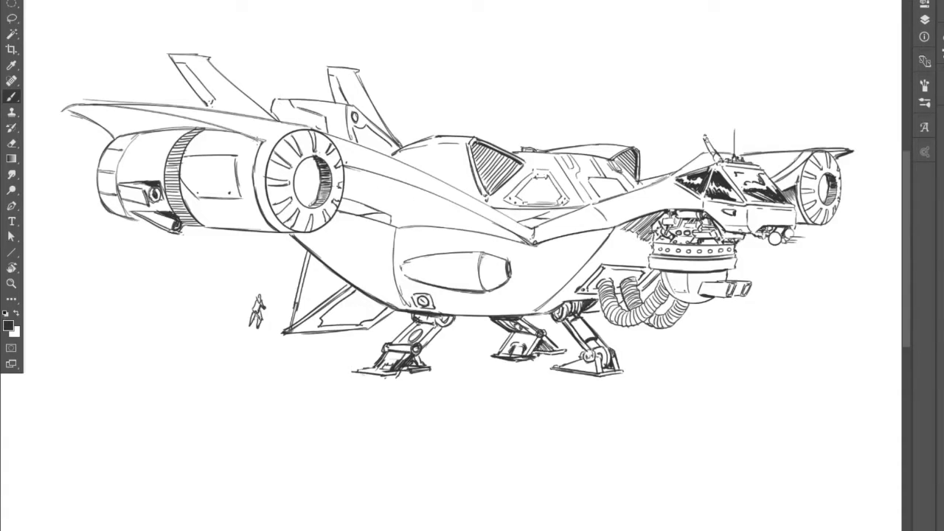
- Darken the near wing's underside edges and draw an angular panel line along the hull side behind the engine
{"action": "left_click_drag", "start_coordinate": [256, 139], "coordinate": [207, 129]}
{"action": "mouse_move", "coordinate": [68, 109]}
{"action": "left_mouse_down"}
{"action": "mouse_move", "coordinate": [113, 138]}
{"action": "mouse_move", "coordinate": [119, 166]}
{"action": "left_mouse_up"}
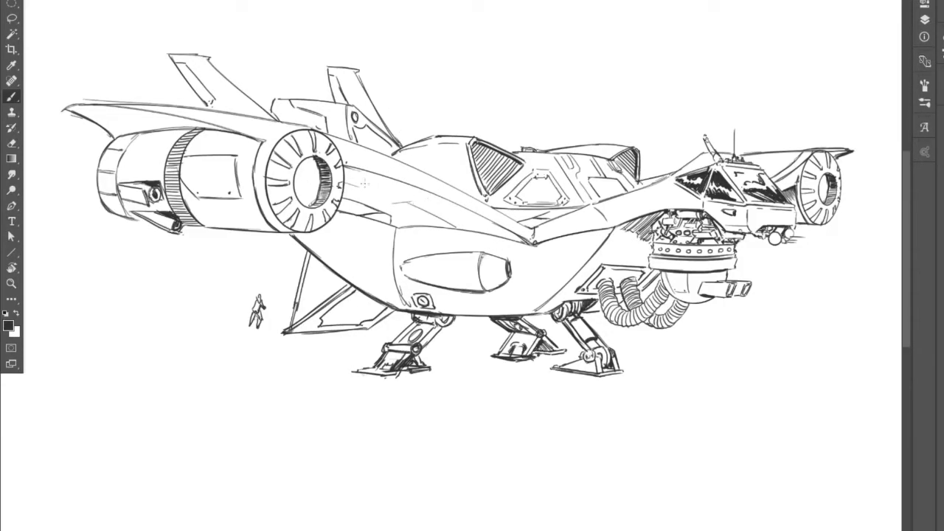
{"action": "left_click_drag", "start_coordinate": [362, 184], "coordinate": [411, 201]}
{"action": "left_click_drag", "start_coordinate": [344, 186], "coordinate": [365, 193]}
- Draw a curved band around the side pod near its nose and dot a row of rivets along it
{"action": "left_click_drag", "start_coordinate": [476, 253], "coordinate": [480, 289]}
{"action": "left_click", "coordinate": [476, 277]}
{"action": "left_click", "coordinate": [475, 273]}
{"action": "left_click", "coordinate": [476, 270]}
{"action": "left_click", "coordinate": [475, 266]}
{"action": "left_click", "coordinate": [475, 262]}
{"action": "left_click", "coordinate": [475, 258]}
{"action": "left_click", "coordinate": [479, 285]}
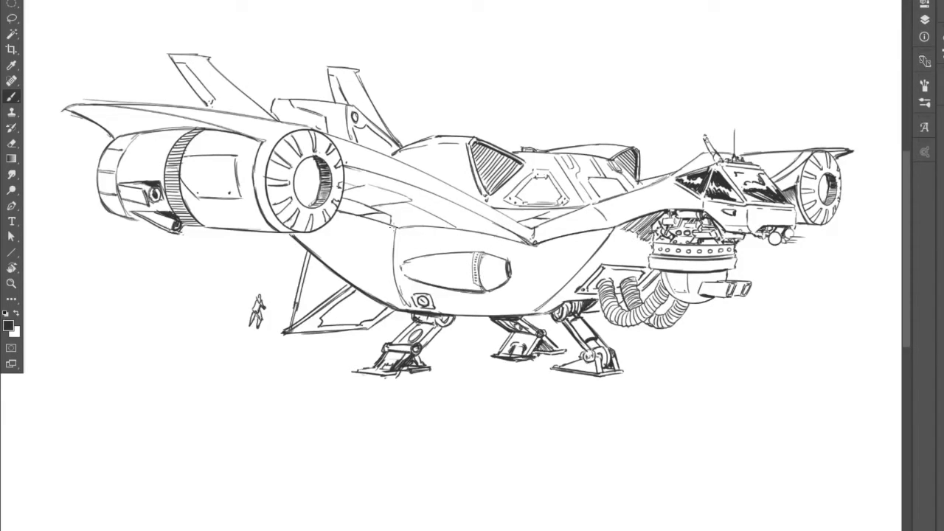
- Draw a panel seam below the side pod and a long slanted rectangular panel on the front hull
{"action": "left_click_drag", "start_coordinate": [467, 292], "coordinate": [469, 311]}
{"action": "left_click_drag", "start_coordinate": [579, 289], "coordinate": [615, 228]}
{"action": "left_click_drag", "start_coordinate": [567, 292], "coordinate": [588, 254]}
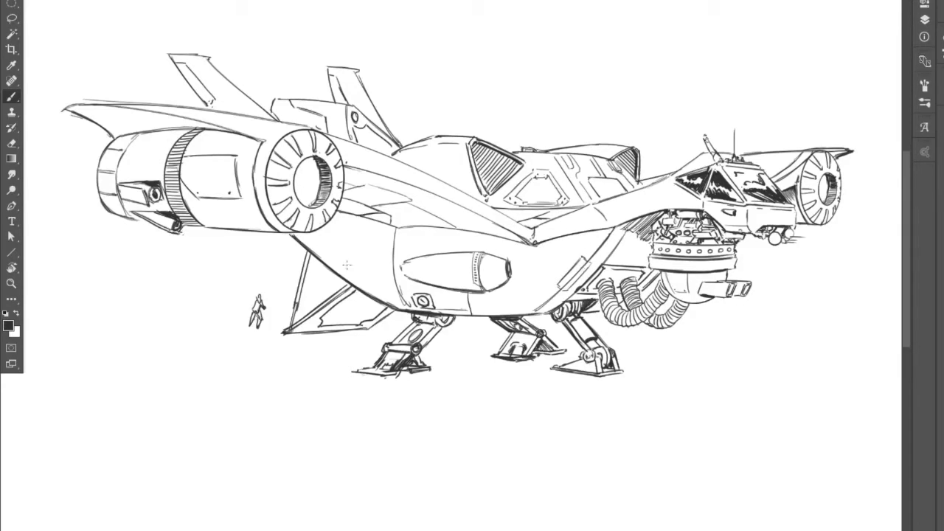
- Darken the exposed machinery under the cockpit and add small accent lines to the front landing leg, neck and nose
{"action": "left_click_drag", "start_coordinate": [581, 347], "coordinate": [579, 358]}
{"action": "mouse_move", "coordinate": [624, 170]}
{"action": "left_mouse_down"}
{"action": "mouse_move", "coordinate": [639, 189]}
{"action": "mouse_move", "coordinate": [649, 181]}
{"action": "left_mouse_up"}
{"action": "left_click_drag", "start_coordinate": [794, 209], "coordinate": [795, 223]}
{"action": "mouse_move", "coordinate": [703, 218]}
{"action": "left_mouse_down"}
{"action": "mouse_move", "coordinate": [713, 232]}
{"action": "mouse_move", "coordinate": [681, 230]}
{"action": "left_mouse_up"}
{"action": "left_click_drag", "start_coordinate": [679, 225], "coordinate": [661, 244]}
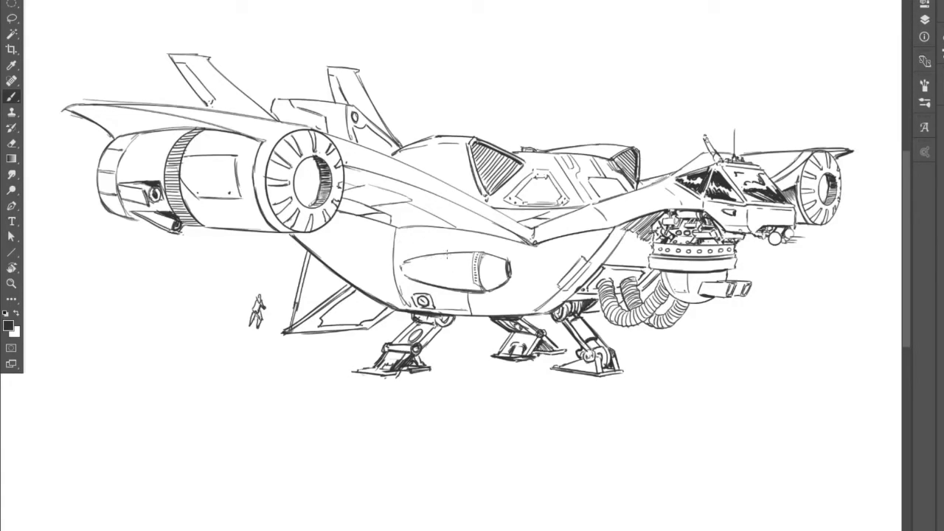
- Draw a triangle inside the trapezoid hatch and darken the edges of the large engine's ribbed band
{"action": "mouse_move", "coordinate": [538, 181]}
{"action": "left_mouse_down"}
{"action": "mouse_move", "coordinate": [552, 197]}
{"action": "mouse_move", "coordinate": [528, 198]}
{"action": "mouse_move", "coordinate": [538, 182]}
{"action": "left_mouse_up"}
{"action": "mouse_move", "coordinate": [131, 211]}
{"action": "left_mouse_down"}
{"action": "mouse_move", "coordinate": [198, 227]}
{"action": "mouse_move", "coordinate": [166, 194]}
{"action": "mouse_move", "coordinate": [162, 168]}
{"action": "mouse_move", "coordinate": [177, 139]}
{"action": "mouse_move", "coordinate": [199, 130]}
{"action": "left_mouse_up"}
{"action": "mouse_move", "coordinate": [173, 188]}
{"action": "left_mouse_down"}
{"action": "mouse_move", "coordinate": [169, 214]}
{"action": "mouse_move", "coordinate": [187, 226]}
{"action": "left_mouse_up"}
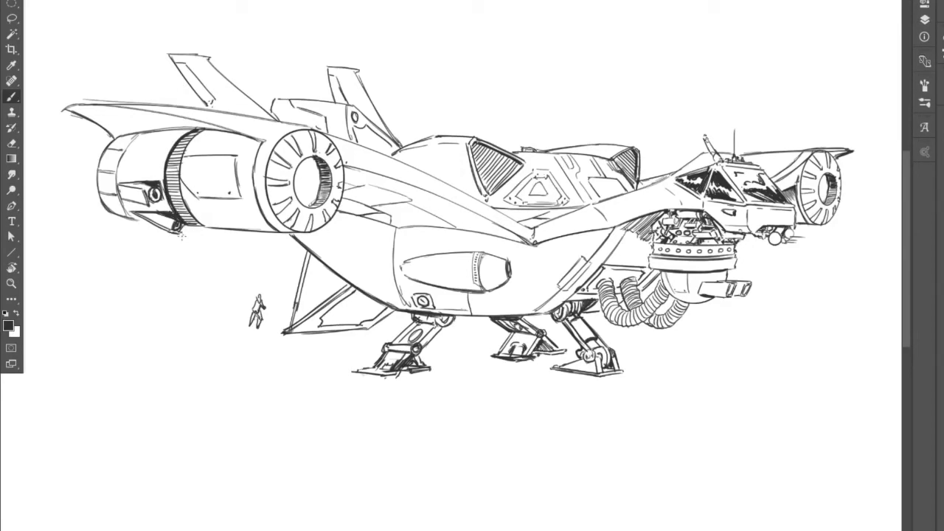
- Thicken the large engine's lower rear edge and add a narrow slot panel near the bottom of its front section
{"action": "left_click_drag", "start_coordinate": [125, 218], "coordinate": [152, 224]}
{"action": "mouse_move", "coordinate": [259, 218]}
{"action": "left_mouse_down"}
{"action": "mouse_move", "coordinate": [220, 216]}
{"action": "mouse_move", "coordinate": [258, 215]}
{"action": "left_mouse_up"}
{"action": "left_click_drag", "start_coordinate": [220, 226], "coordinate": [228, 221]}
- Draw a contour line parallel to the hull's lower rear edge and a second seam line beside the side pod
{"action": "left_click_drag", "start_coordinate": [312, 233], "coordinate": [391, 306]}
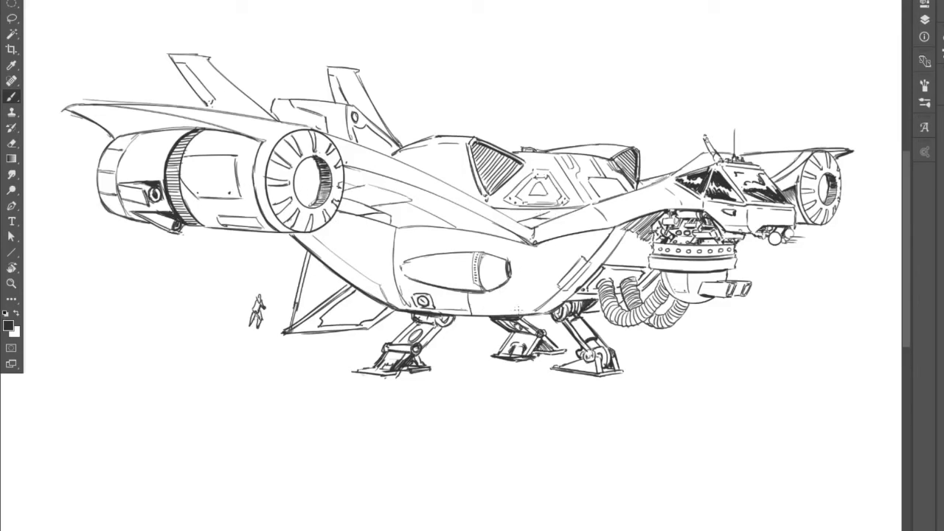
{"action": "mouse_move", "coordinate": [396, 292]}
{"action": "left_mouse_down"}
{"action": "mouse_move", "coordinate": [389, 229]}
{"action": "mouse_move", "coordinate": [409, 309]}
{"action": "left_mouse_up"}
{"action": "left_click", "coordinate": [396, 293]}
- Thicken the neck's lower edge up to the cockpit and hatch a dark shadow under the near wing
{"action": "left_click_drag", "start_coordinate": [614, 225], "coordinate": [539, 242]}
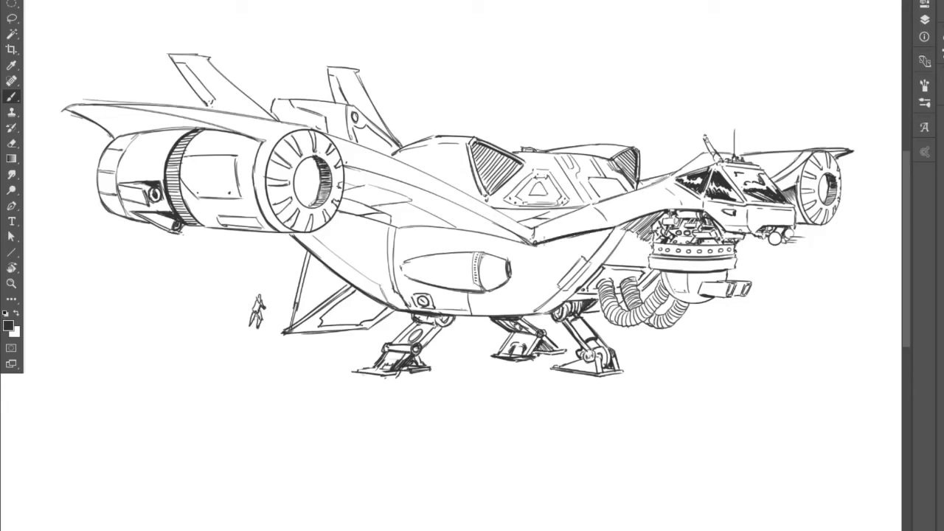
{"action": "left_click_drag", "start_coordinate": [783, 192], "coordinate": [795, 194]}
{"action": "left_click_drag", "start_coordinate": [666, 212], "coordinate": [614, 227]}
{"action": "mouse_move", "coordinate": [184, 120]}
{"action": "left_mouse_down"}
{"action": "mouse_move", "coordinate": [249, 138]}
{"action": "mouse_move", "coordinate": [138, 110]}
{"action": "left_mouse_up"}
{"action": "left_click_drag", "start_coordinate": [218, 129], "coordinate": [103, 106]}
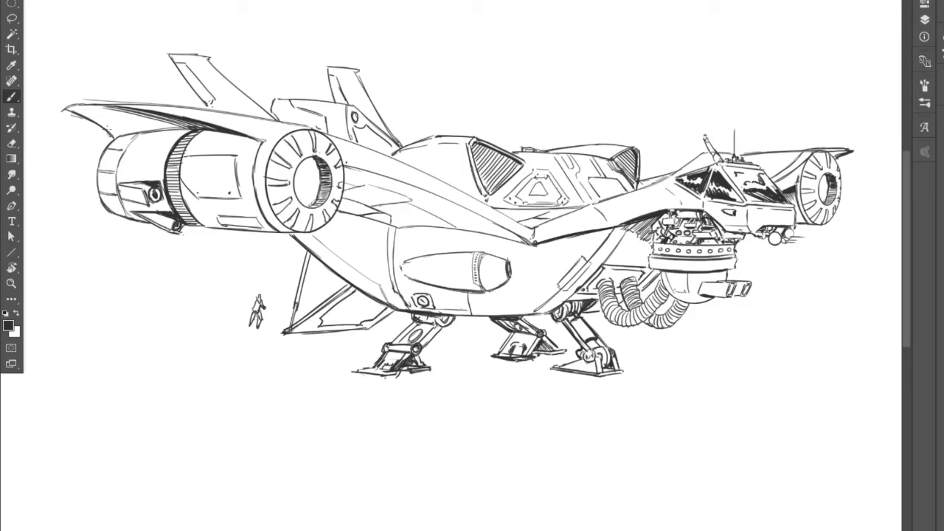
- Fill the standing figure as a solid black silhouette and darken the top of the front cockpit window
{"action": "mouse_move", "coordinate": [259, 295]}
{"action": "left_mouse_down"}
{"action": "mouse_move", "coordinate": [258, 332]}
{"action": "mouse_move", "coordinate": [249, 333]}
{"action": "mouse_move", "coordinate": [259, 306]}
{"action": "mouse_move", "coordinate": [249, 320]}
{"action": "left_mouse_up"}
{"action": "left_click_drag", "start_coordinate": [726, 169], "coordinate": [752, 175]}
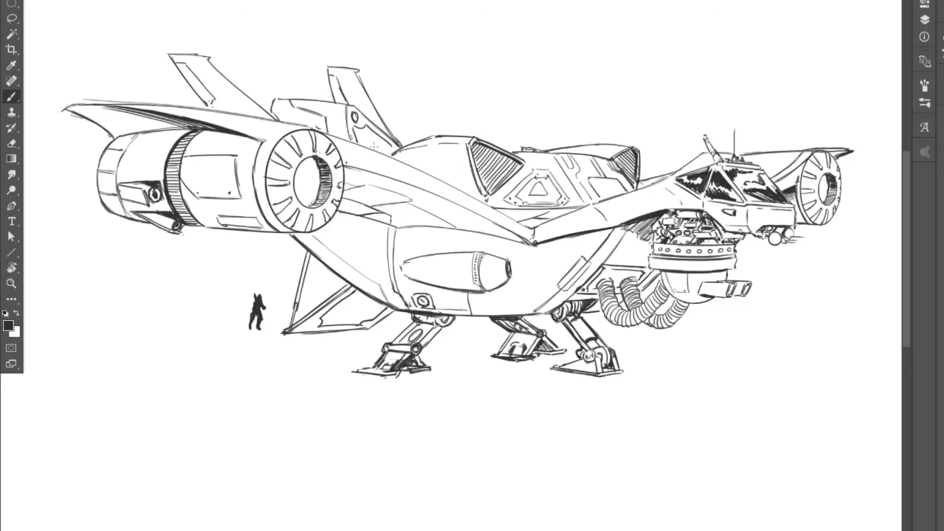
- Mirror the aircraft sketch horizontally and move it to the middle of the page with Free Transform
{"action": "key", "text": "ctrl+minus"}
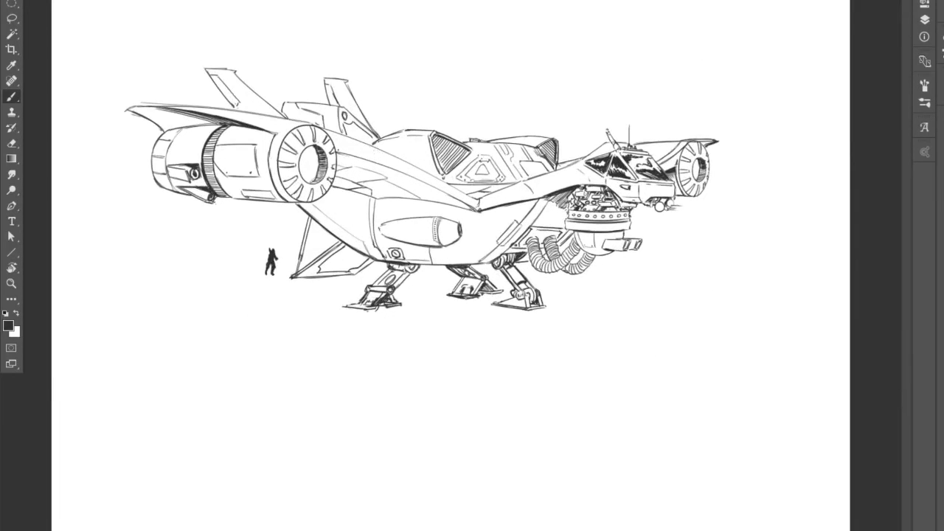
{"action": "left_click", "coordinate": [57, 0]}
{"action": "mouse_move", "coordinate": [93, 160]}
{"action": "left_click", "coordinate": [224, 291]}
{"action": "key", "text": "ctrl+t"}
{"action": "left_click_drag", "start_coordinate": [300, 227], "coordinate": [352, 272]}
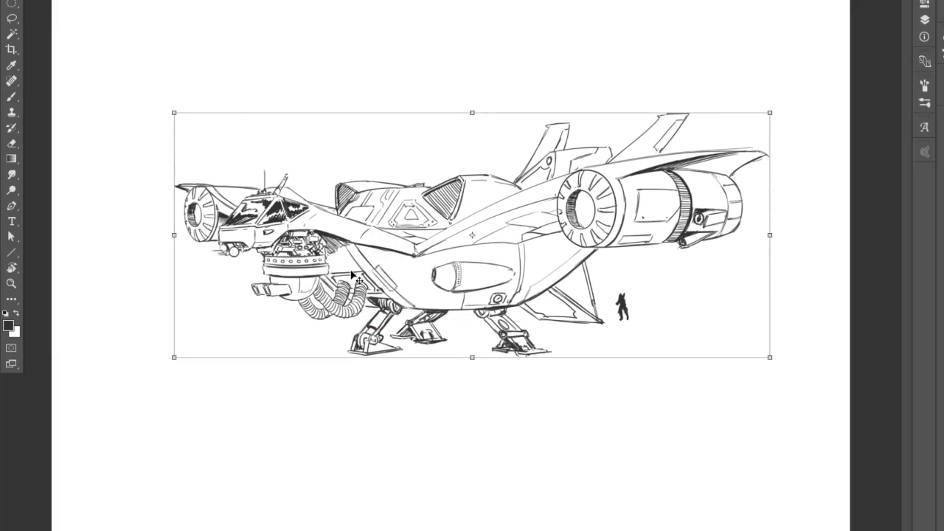